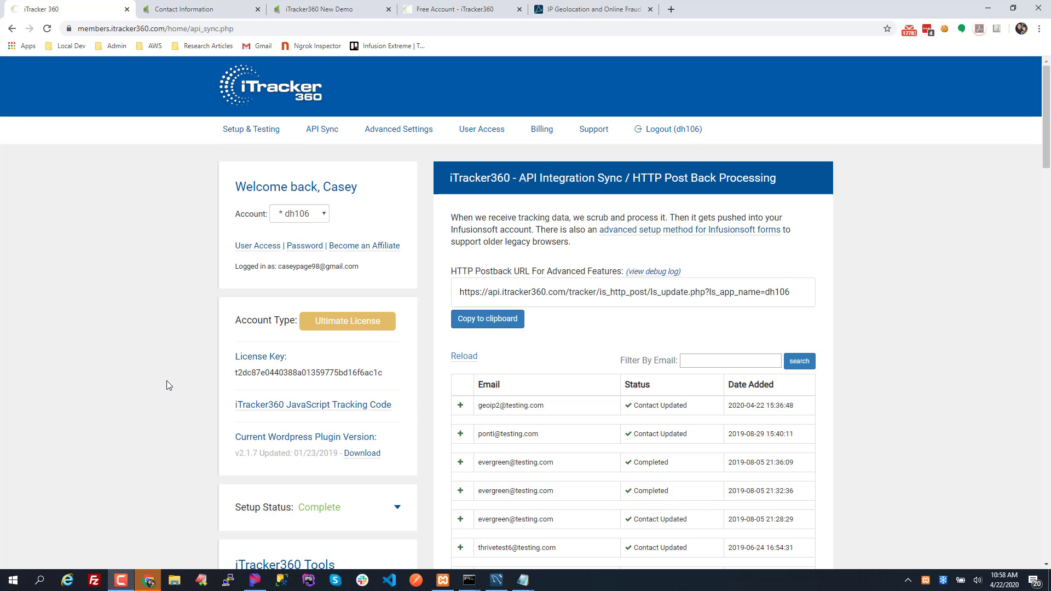
Review the contact's general information and the optional address fields on its Infusionsoft record
left_click(203, 9)
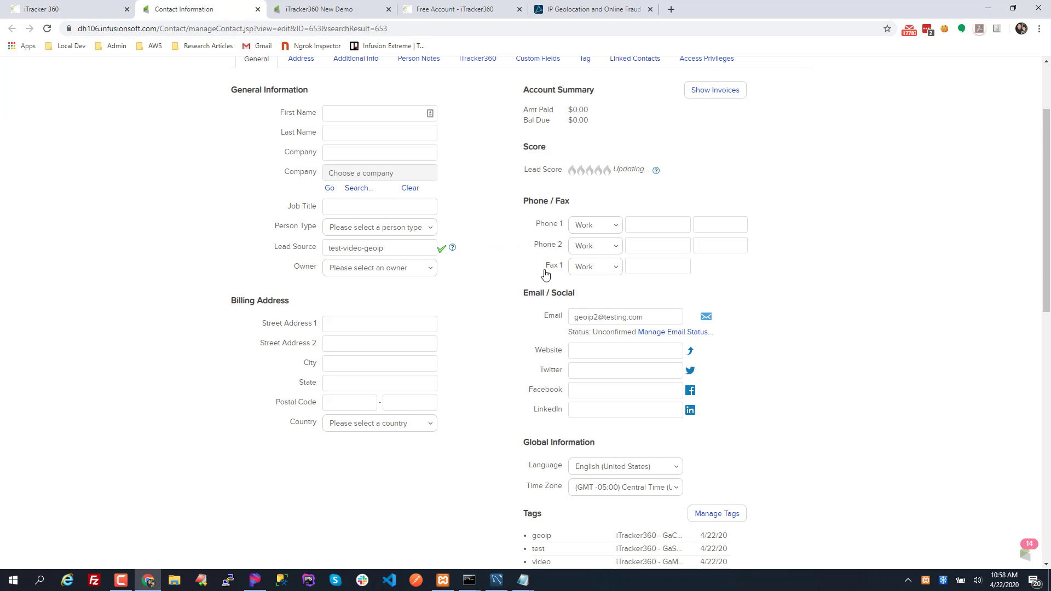
scroll(305, 172, "up", 2)
left_click(303, 170)
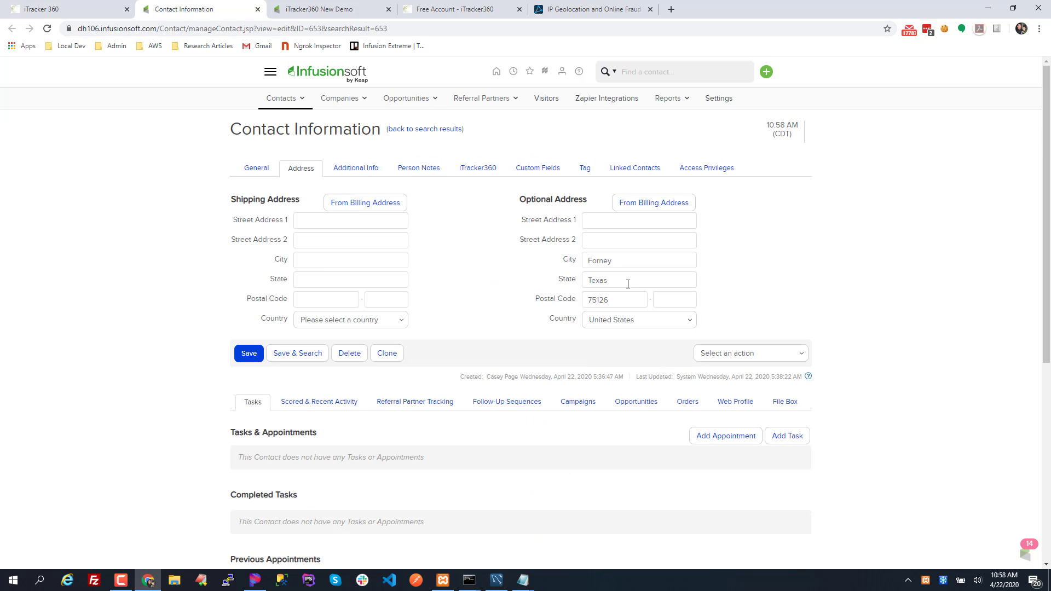
left_click(617, 261)
left_click(250, 173)
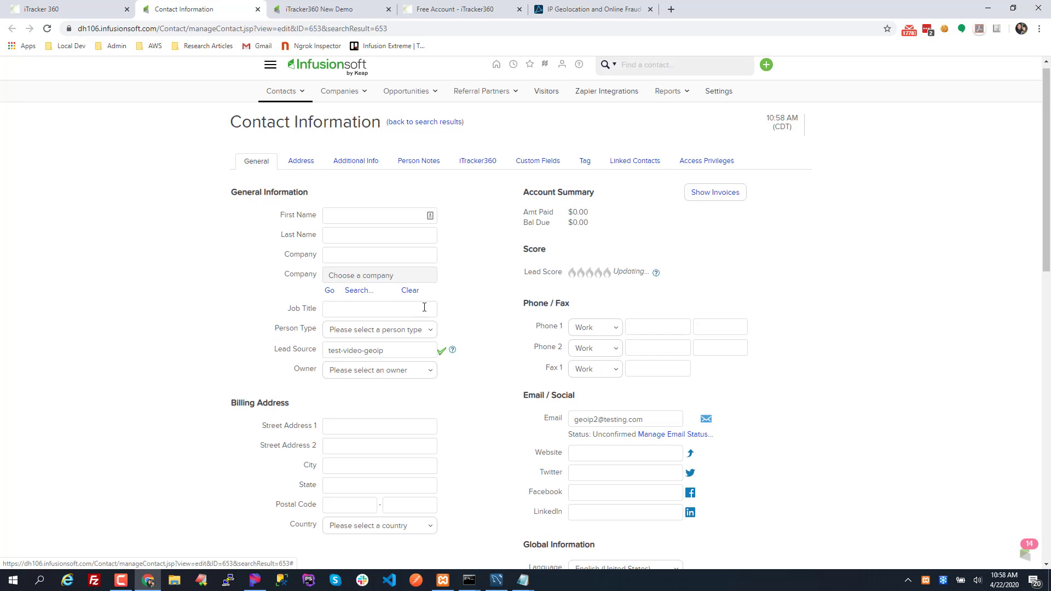
scroll(564, 465, "down", 2)
scroll(353, 291, "up", 2)
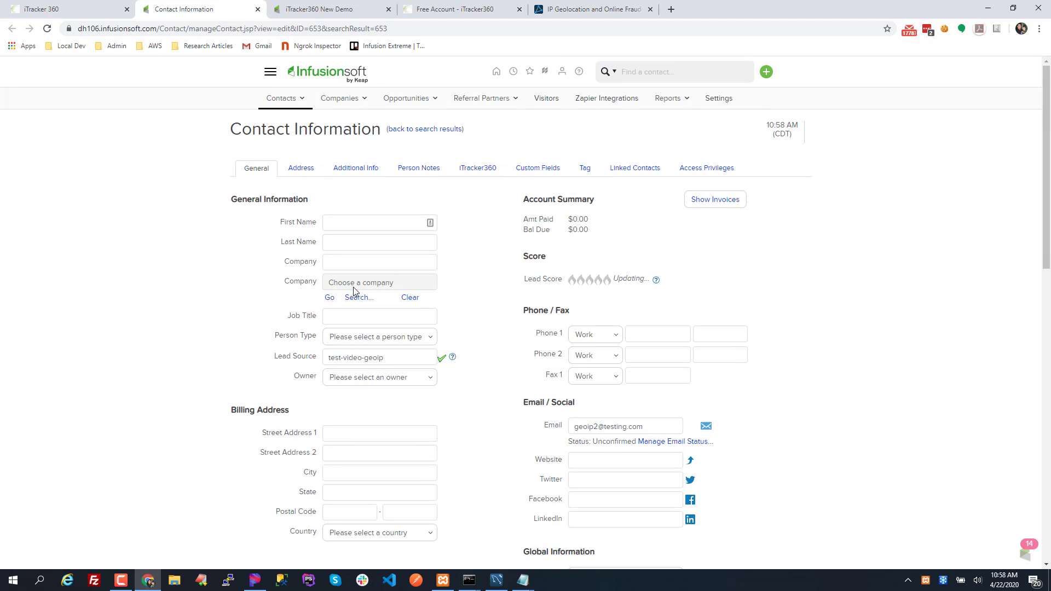
left_click(310, 170)
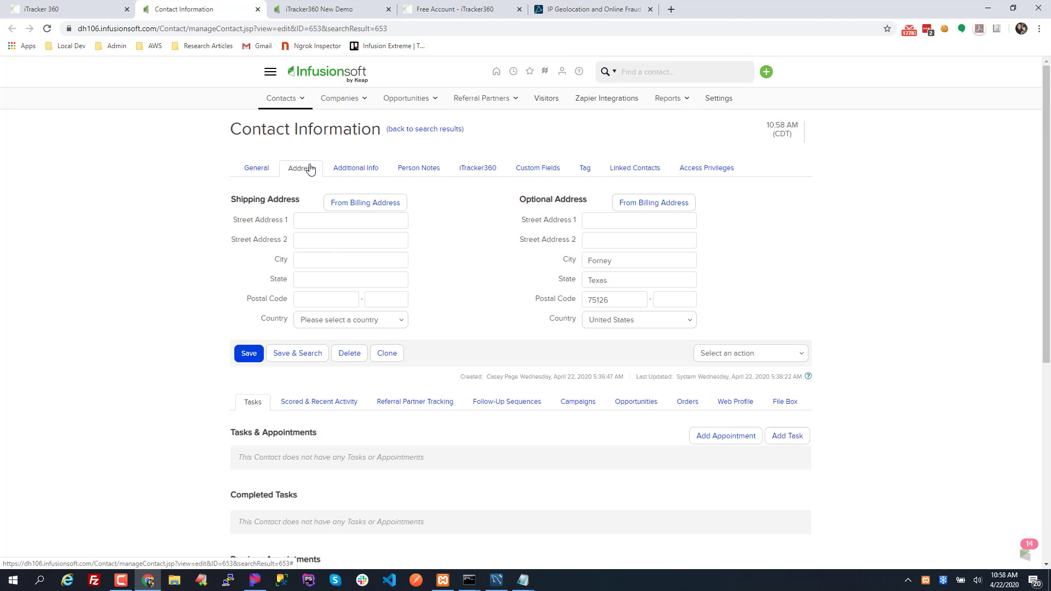
Open the iTracker Free Account web form from the iTracker360 New Demo campaign to view its fields
left_click(317, 11)
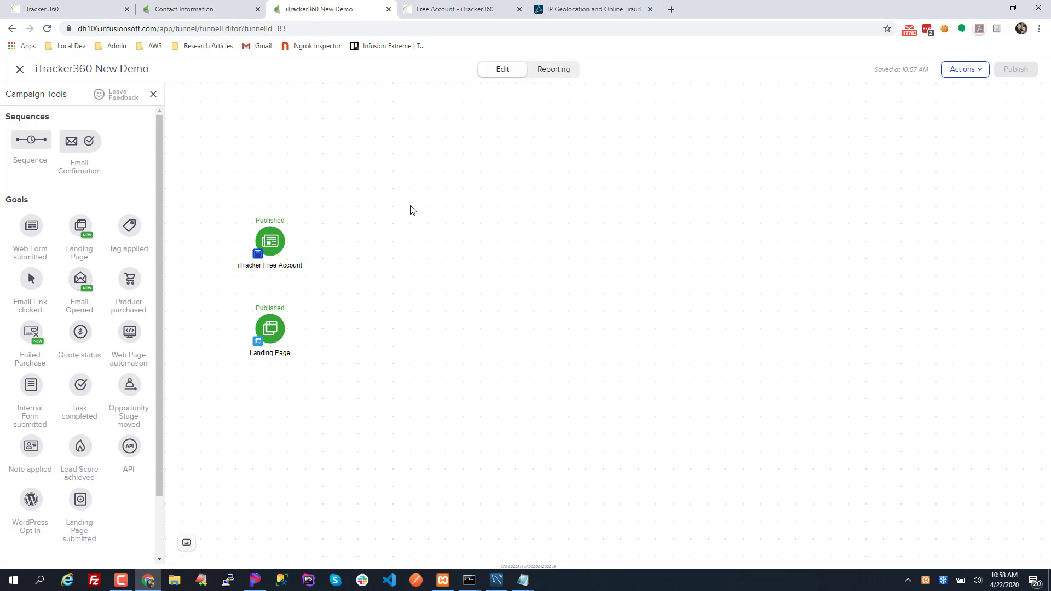
right_click(273, 240)
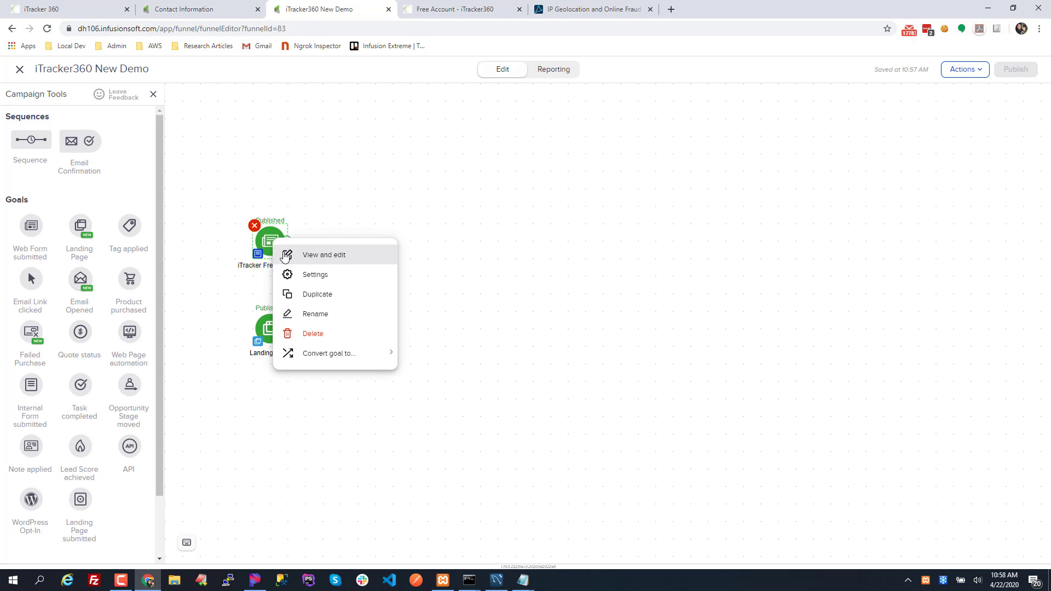
left_click(252, 176)
right_click(272, 243)
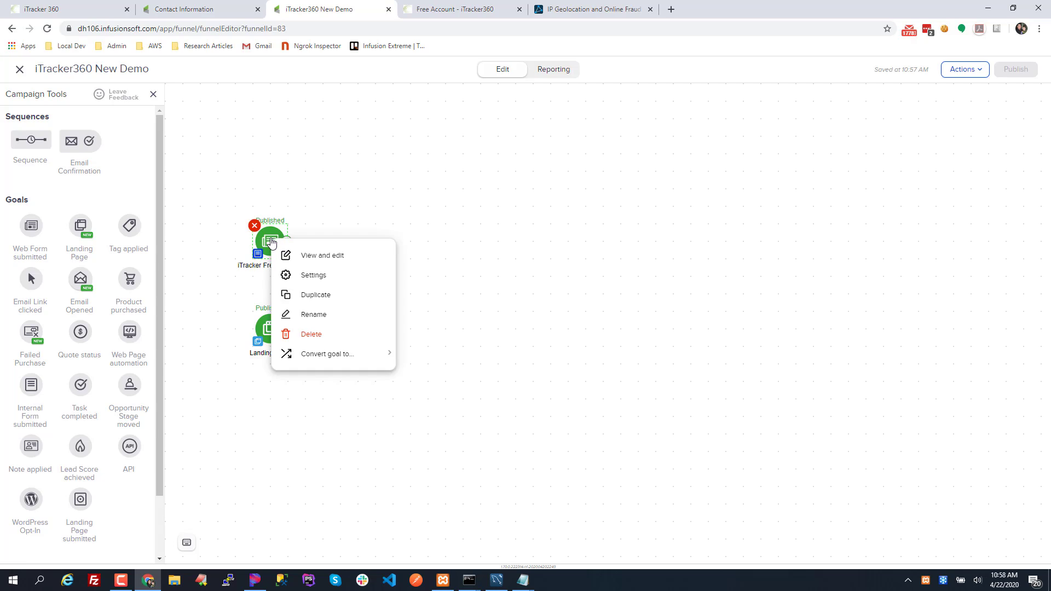
double_click(272, 243)
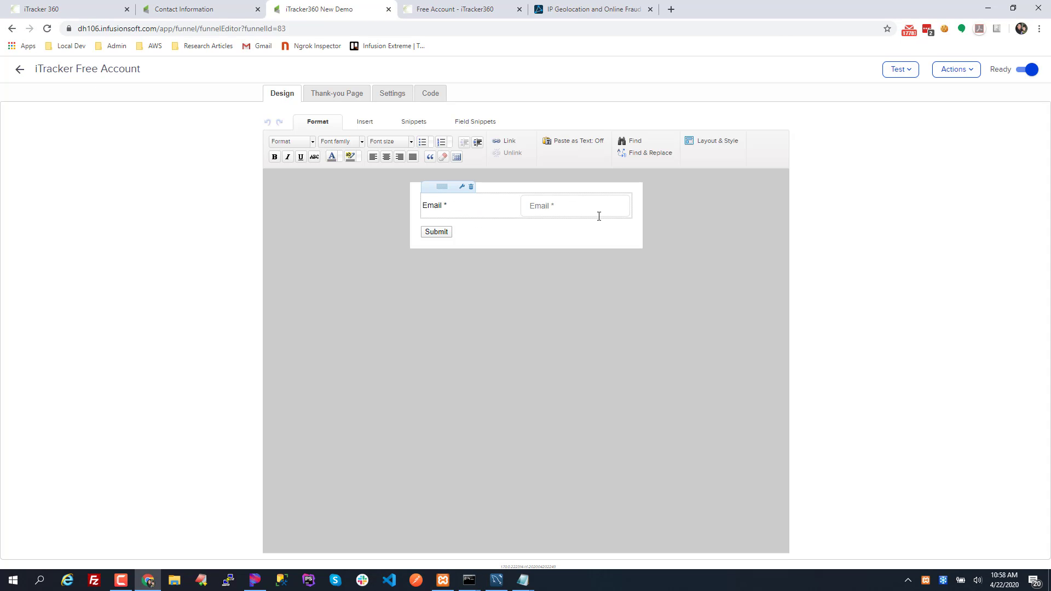
Check the UTM parameters in the web address of the Free Account landing page
left_click(430, 10)
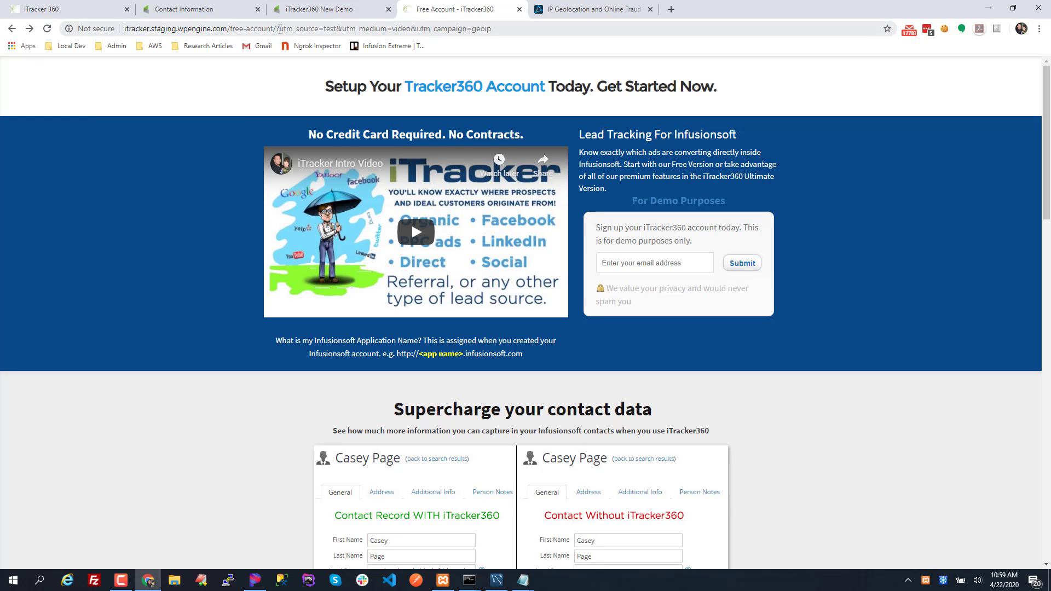
left_click(279, 28)
left_click(242, 101)
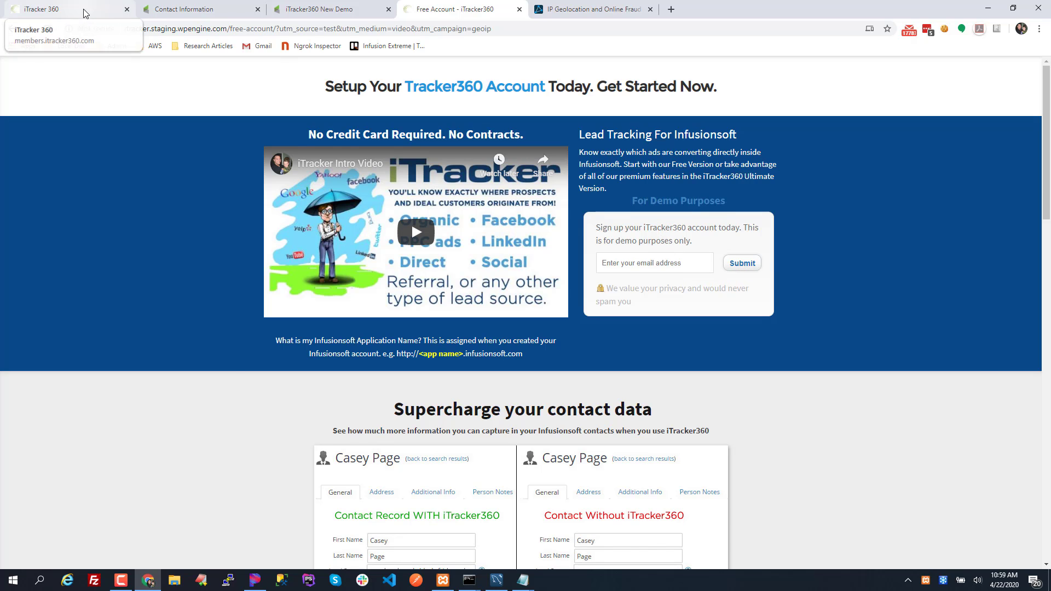
Expand the newest API sync entry in iTracker360 and examine its tracking data, highlighting the IP address
left_click(49, 9)
scroll(445, 270, "down", 1)
left_click(518, 350)
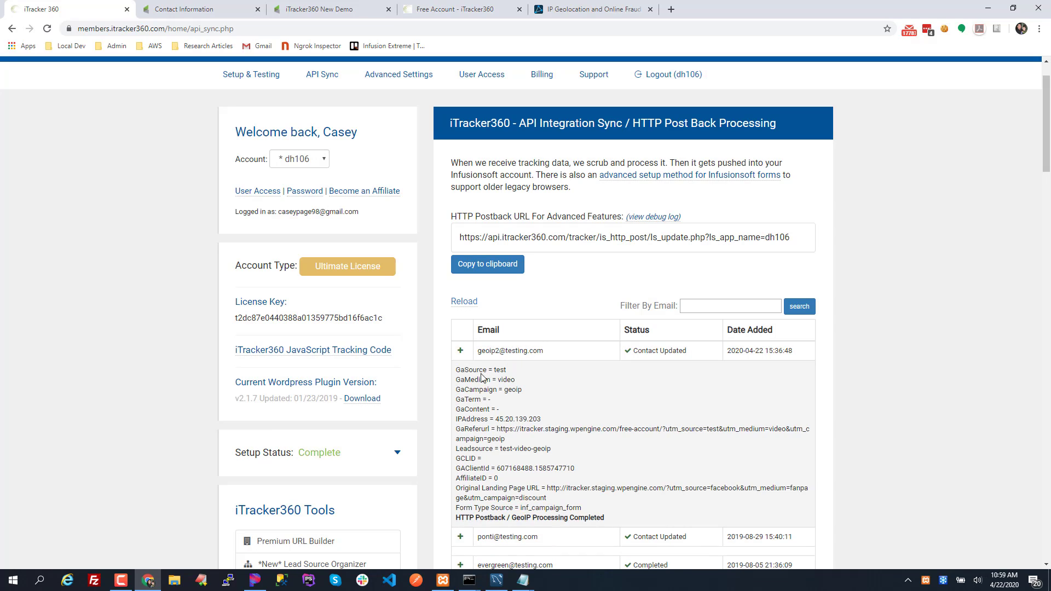
left_click_drag(463, 377, 563, 429)
left_click(562, 429)
left_click_drag(496, 420, 569, 423)
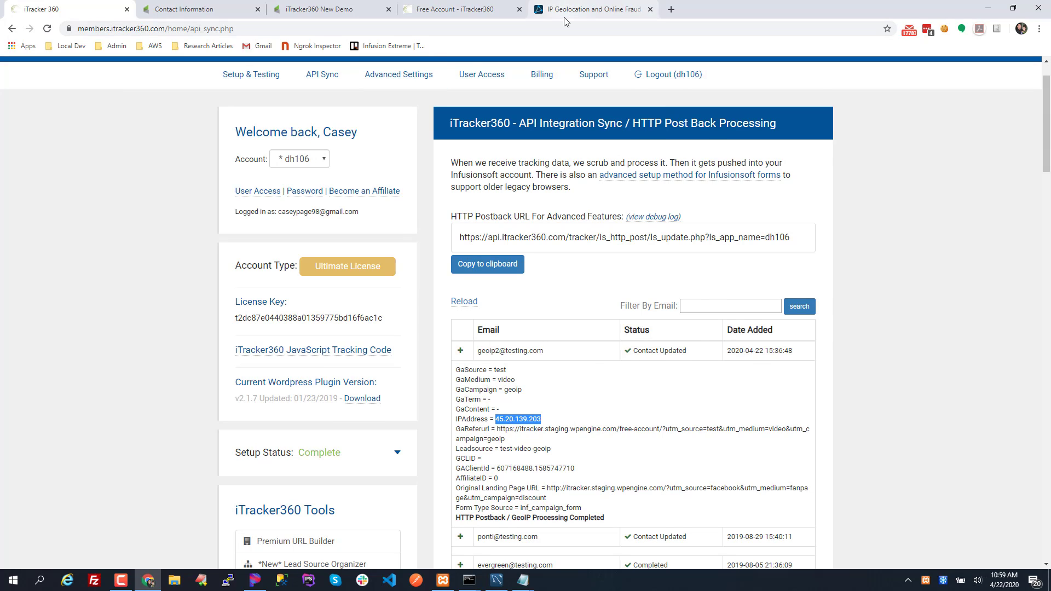
View the MaxMind home page and its web address
left_click(570, 9)
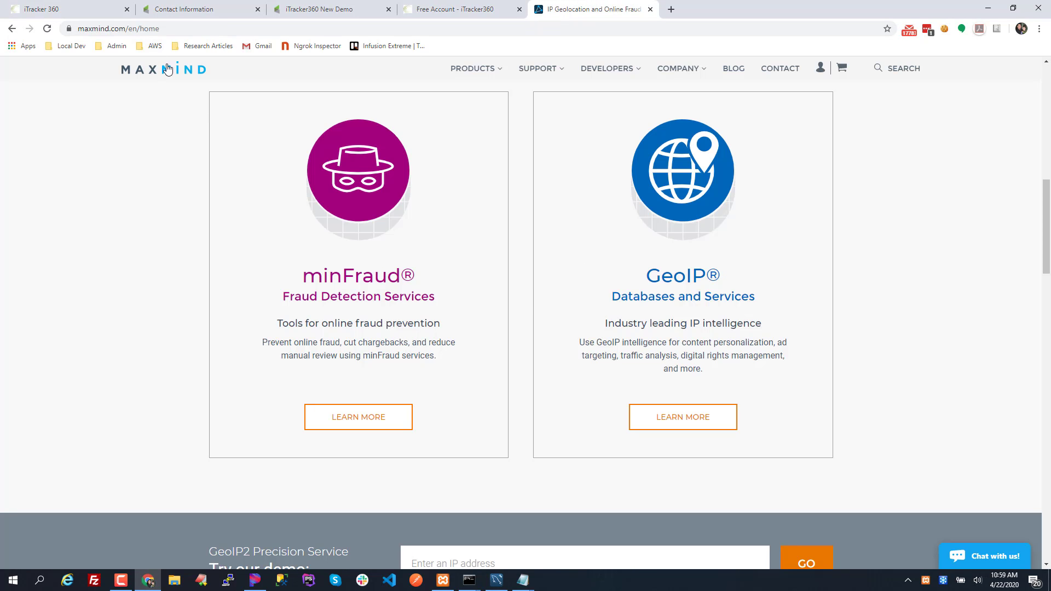
left_click(92, 29)
left_click(109, 197)
Return to iTracker360 and check the account's license type
left_click(71, 15)
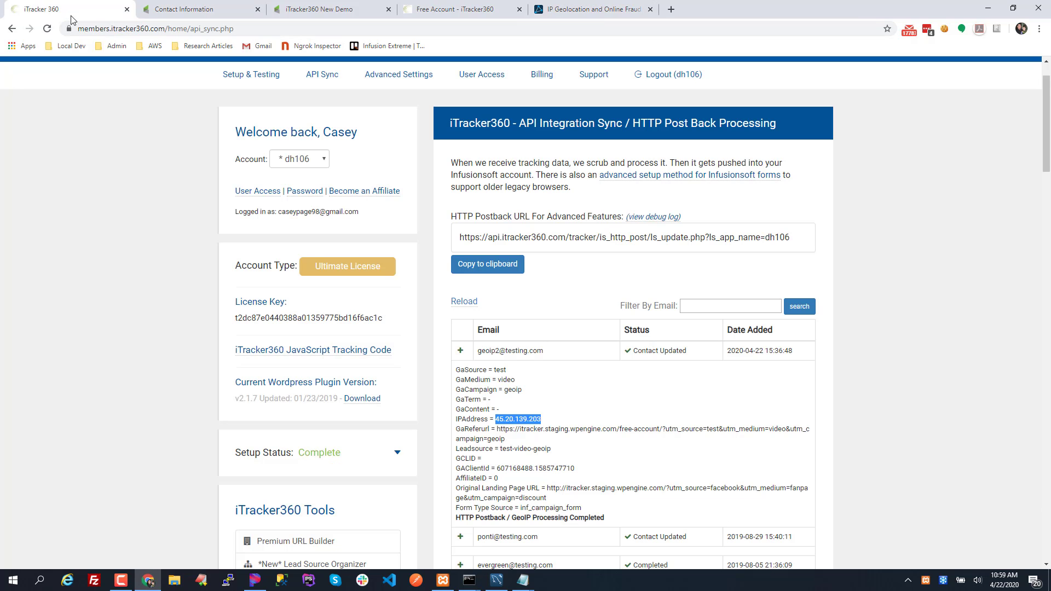
triple_click(374, 269)
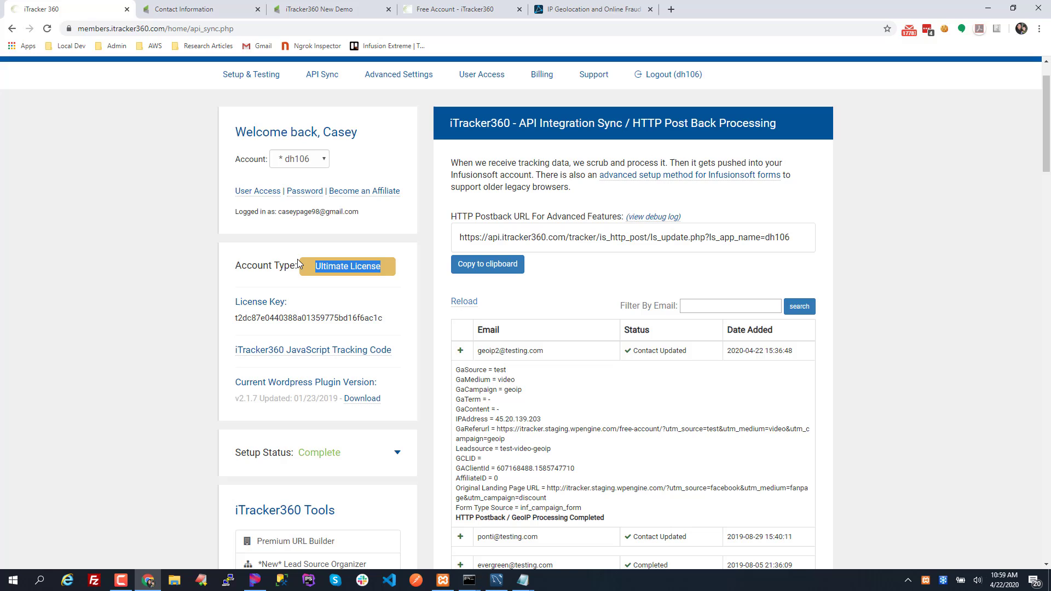
left_click(152, 254)
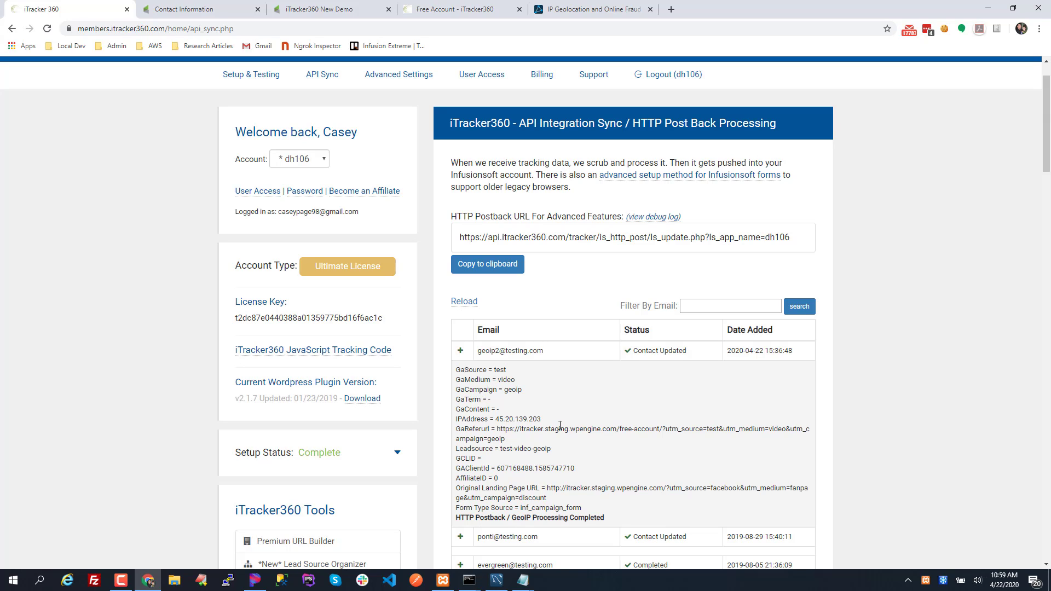
Collapse the newest sync entry and open the GeoIP Tracking / TimeZone Tracking settings
left_click(472, 355)
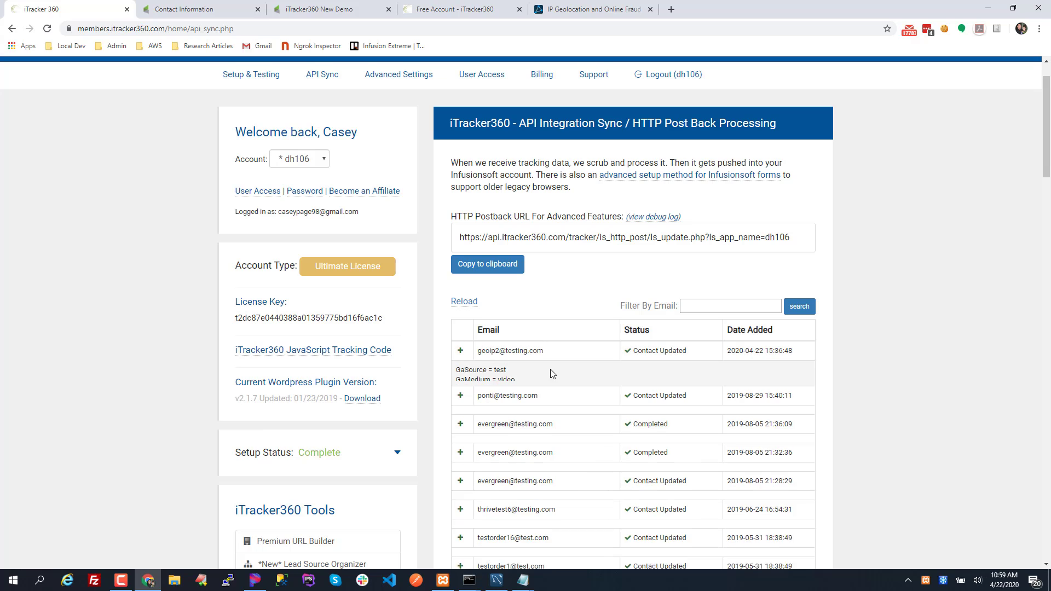
scroll(379, 190, "up", 1)
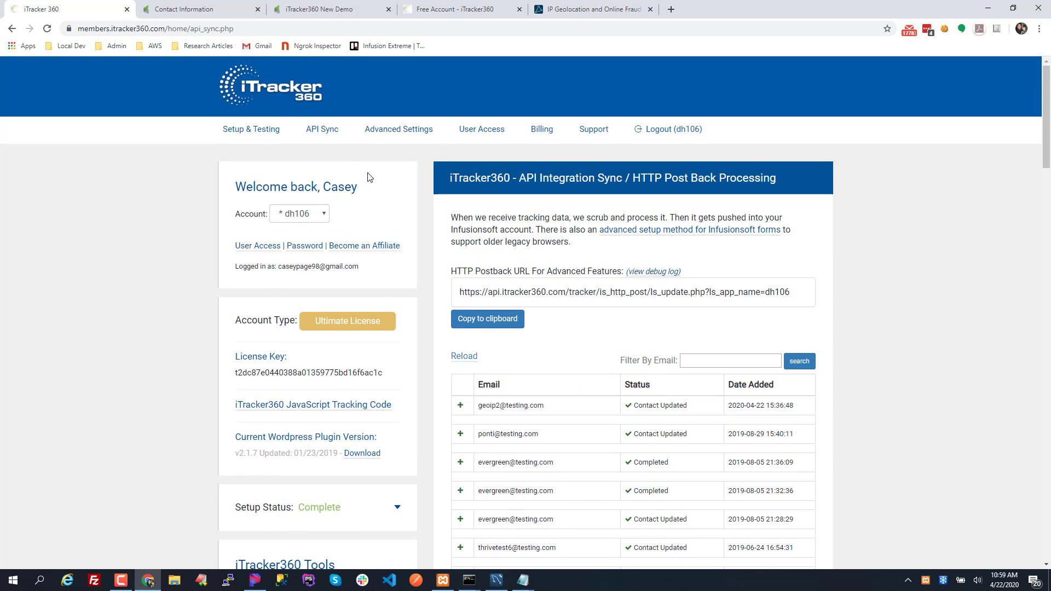
left_click(398, 135)
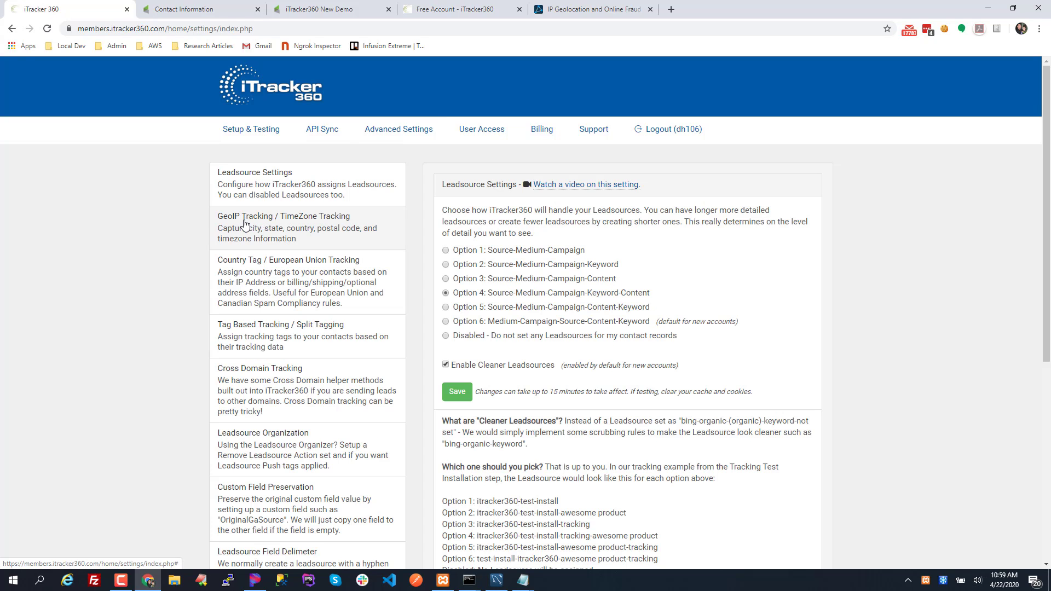
left_click(245, 225)
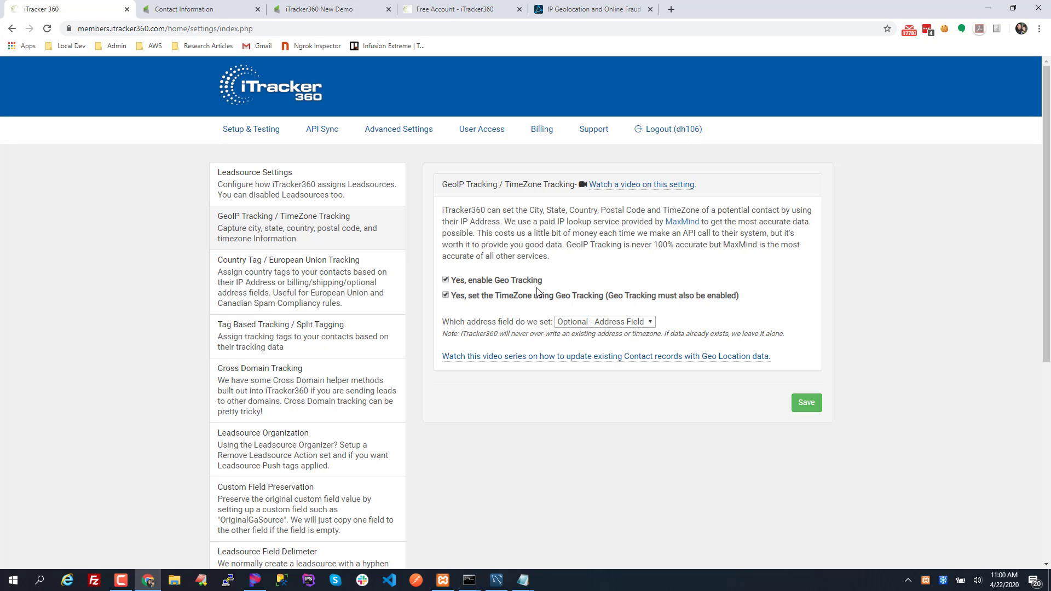
Review the Geo Tracking and TimeZone options and the address fields available for storing the location
left_click_drag(554, 282, 474, 280)
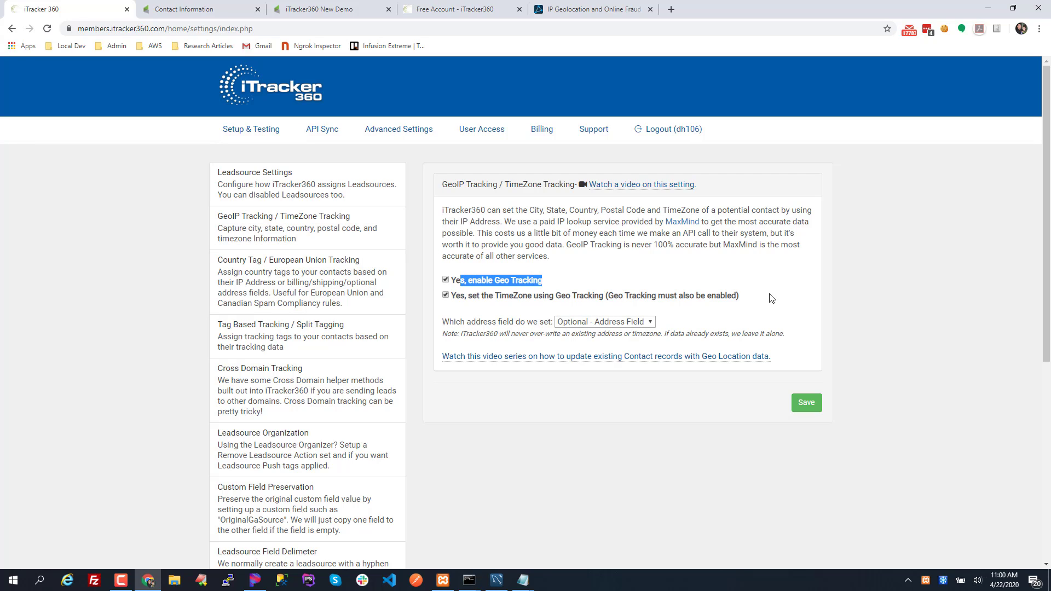
left_click_drag(741, 296, 478, 297)
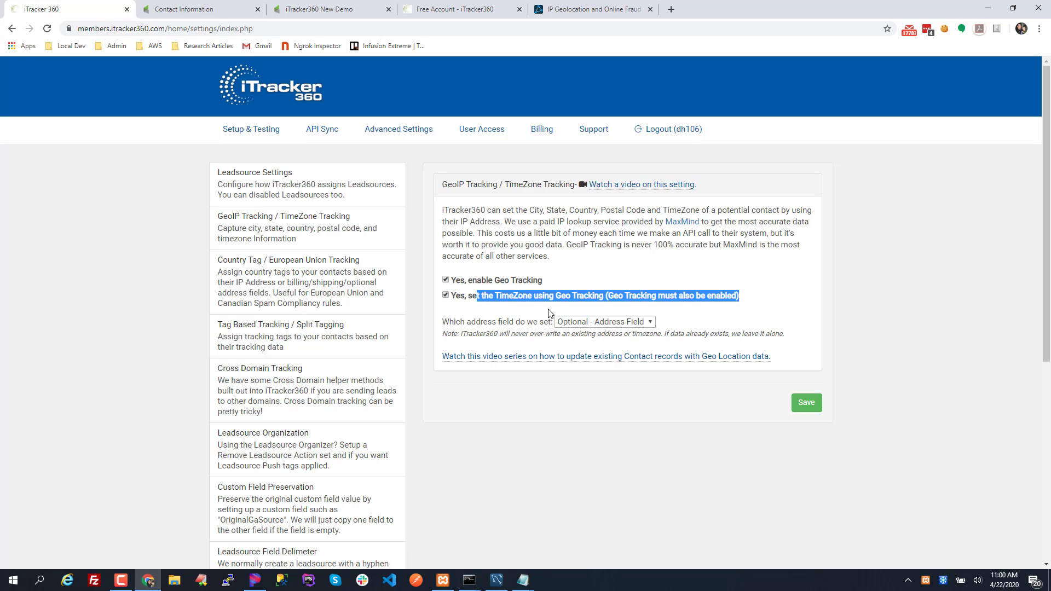
left_click(464, 321)
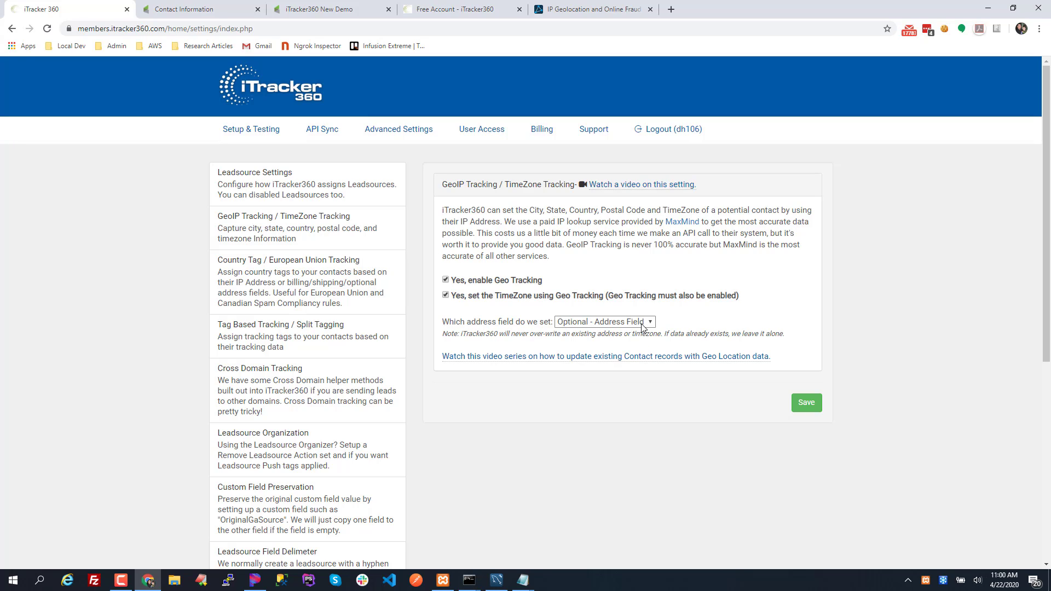
left_click(643, 324)
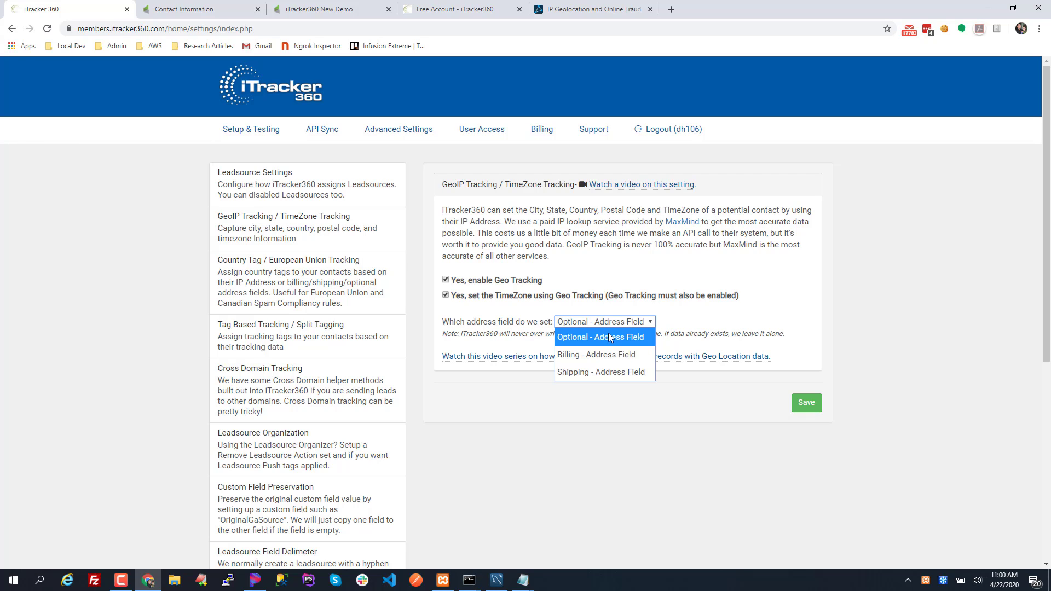
left_click(830, 271)
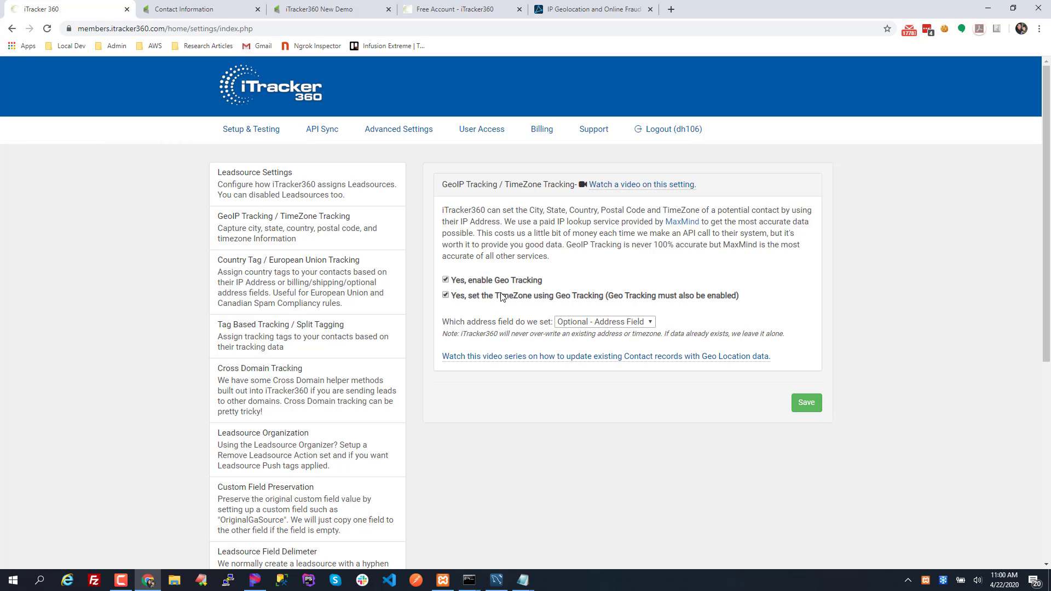
Open the Country Tag / European Union Tracking settings and review the Country Tracking option and its field configuration
left_click(312, 275)
scroll(583, 311, "down", 1)
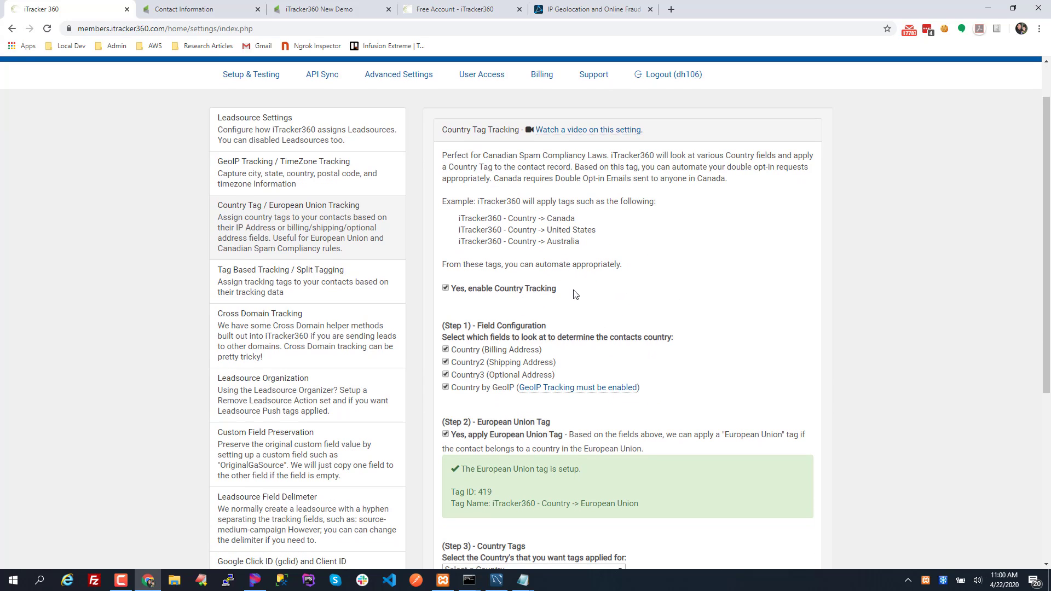
left_click_drag(572, 290, 461, 293)
scroll(500, 346, "down", 1)
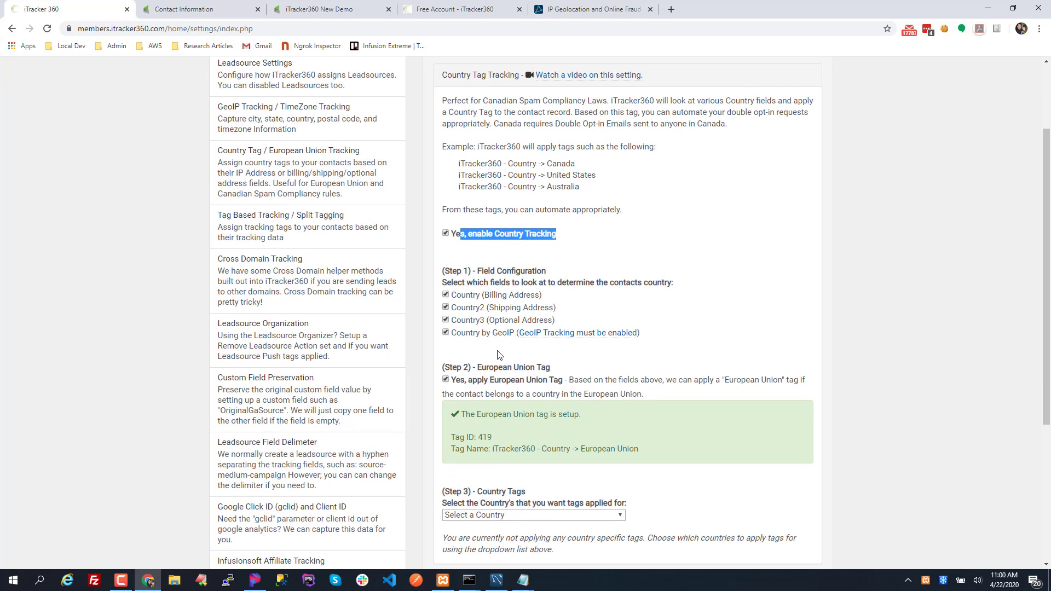
Examine the European Union Tag option and the name of the tag it applies
left_click_drag(658, 454, 579, 451)
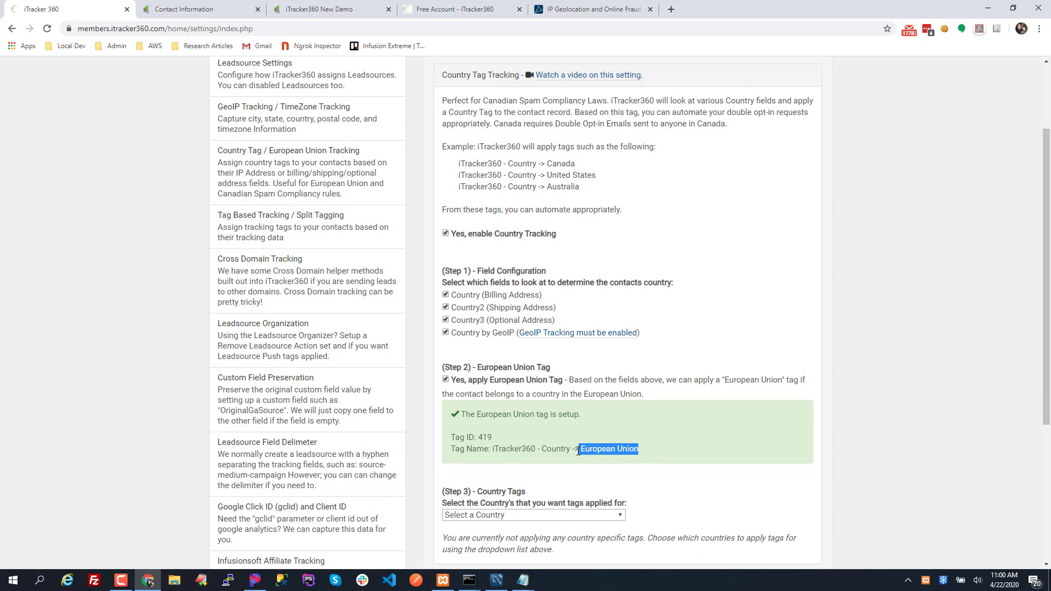
scroll(597, 433, "down", 1)
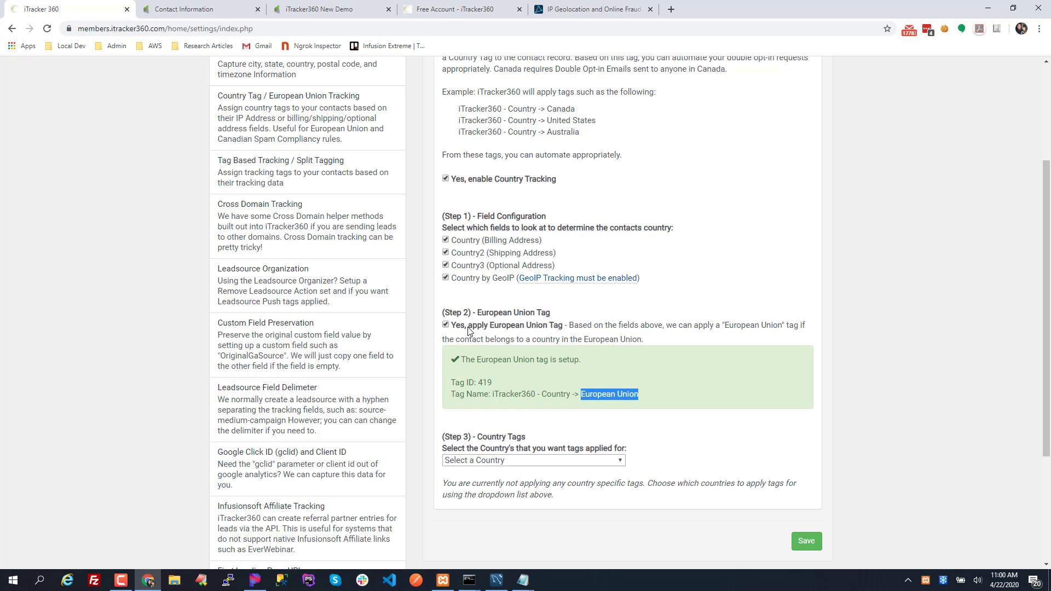
left_click_drag(468, 327, 533, 326)
left_click(557, 325)
left_click_drag(639, 395, 579, 394)
left_click(661, 427)
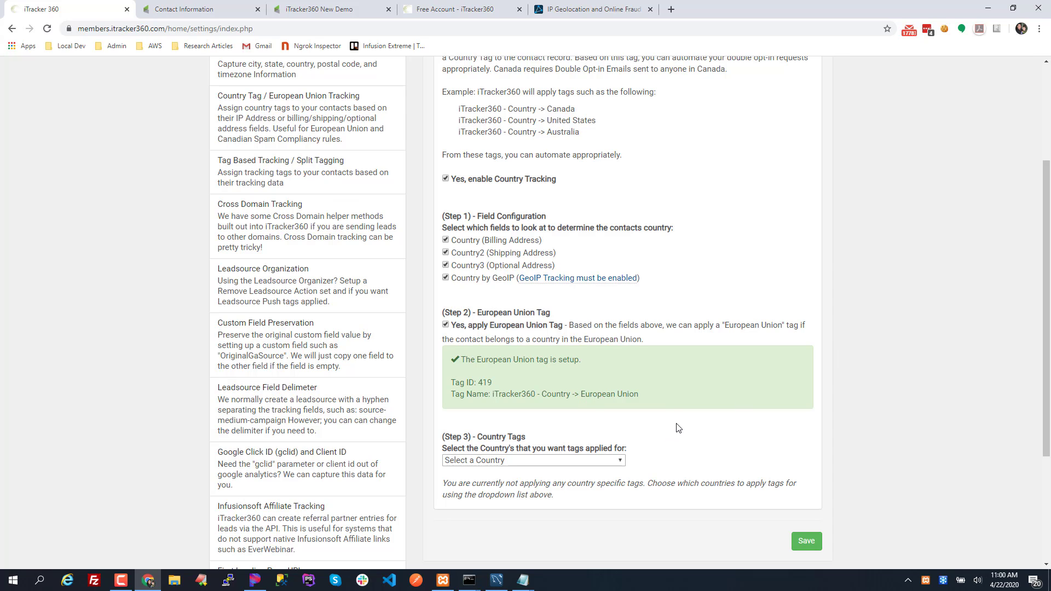
Choose United States as a country to apply tags for and save the Country Tag settings
scroll(677, 445, "down", 2)
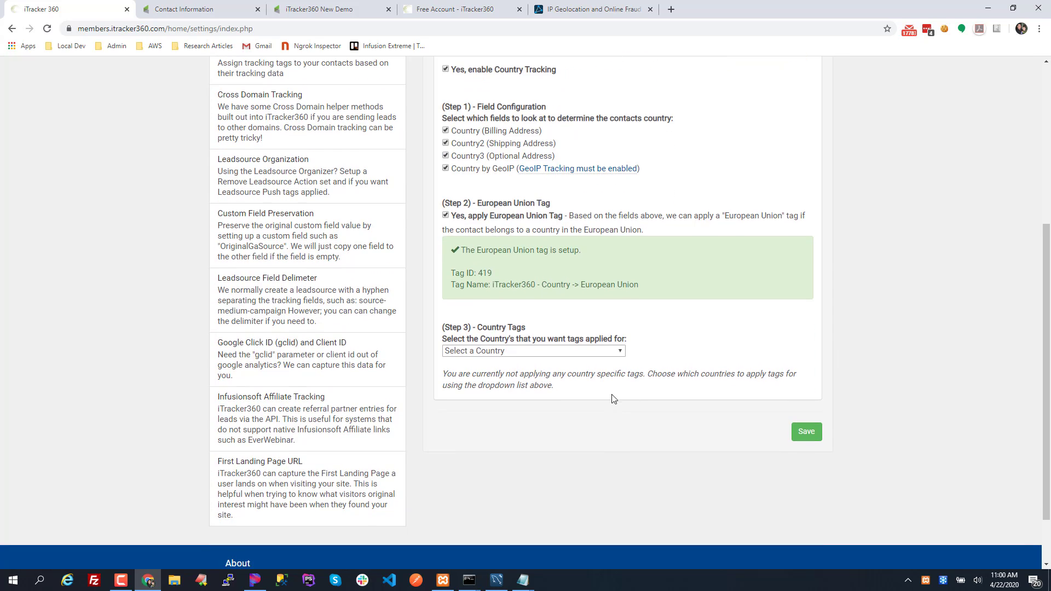
left_click(603, 351)
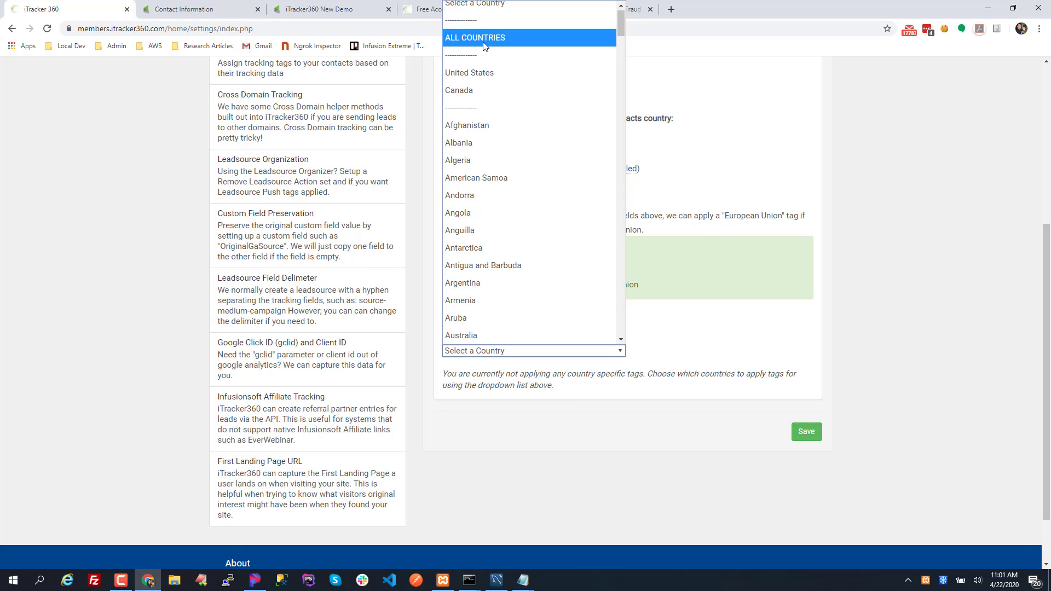
left_click(556, 399)
scroll(556, 400, "up", 1)
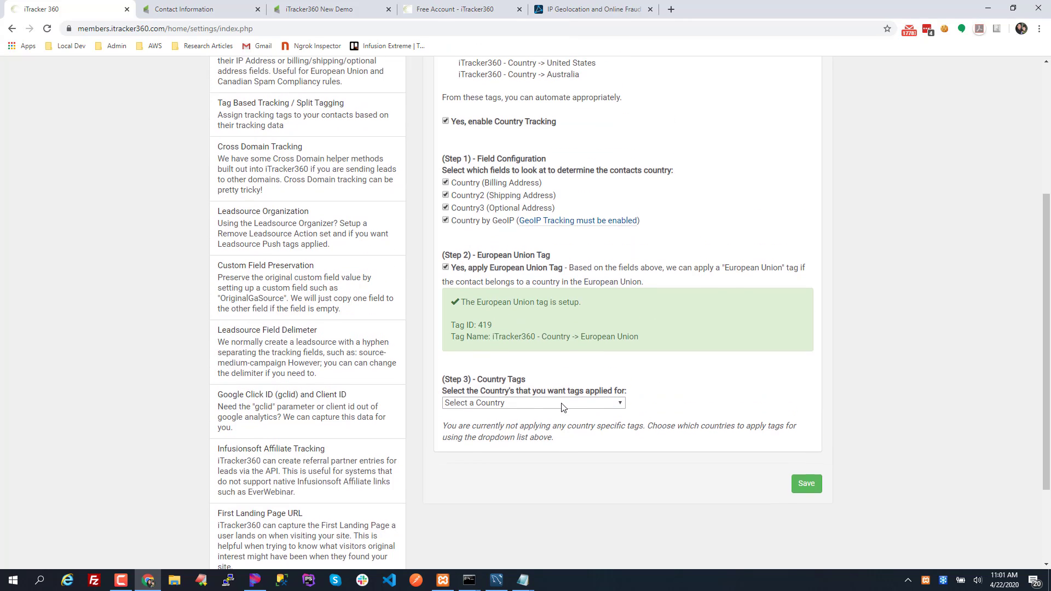
left_click(560, 406)
scroll(547, 122, "down", 1)
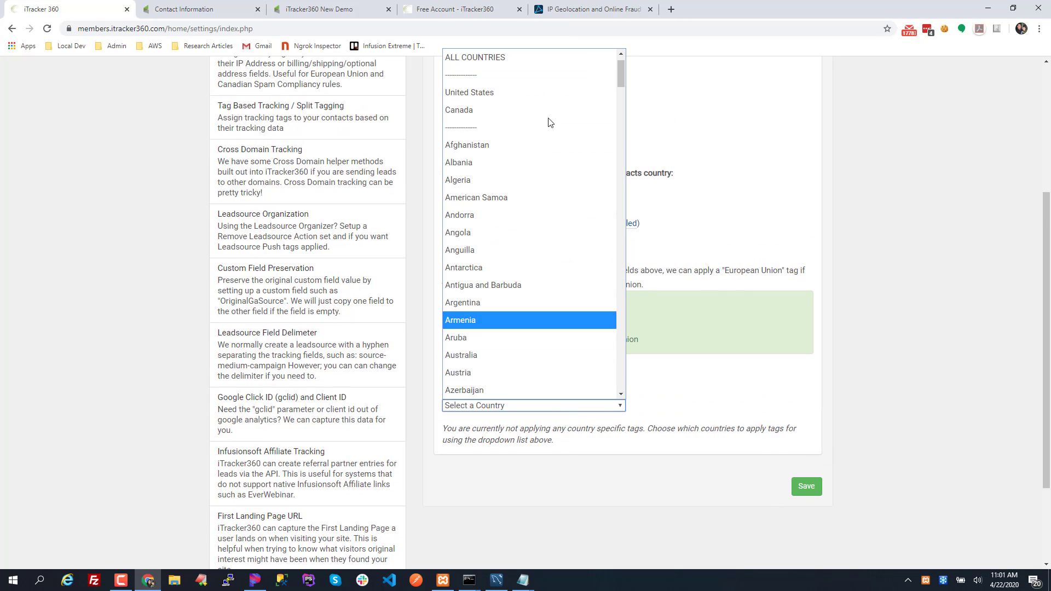
left_click(474, 93)
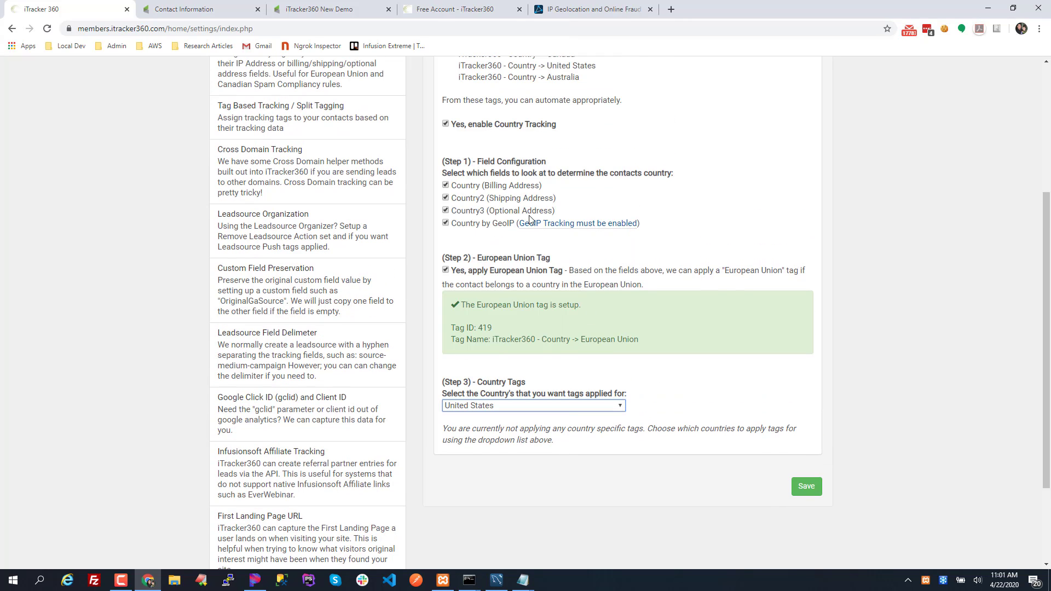
left_click(807, 491)
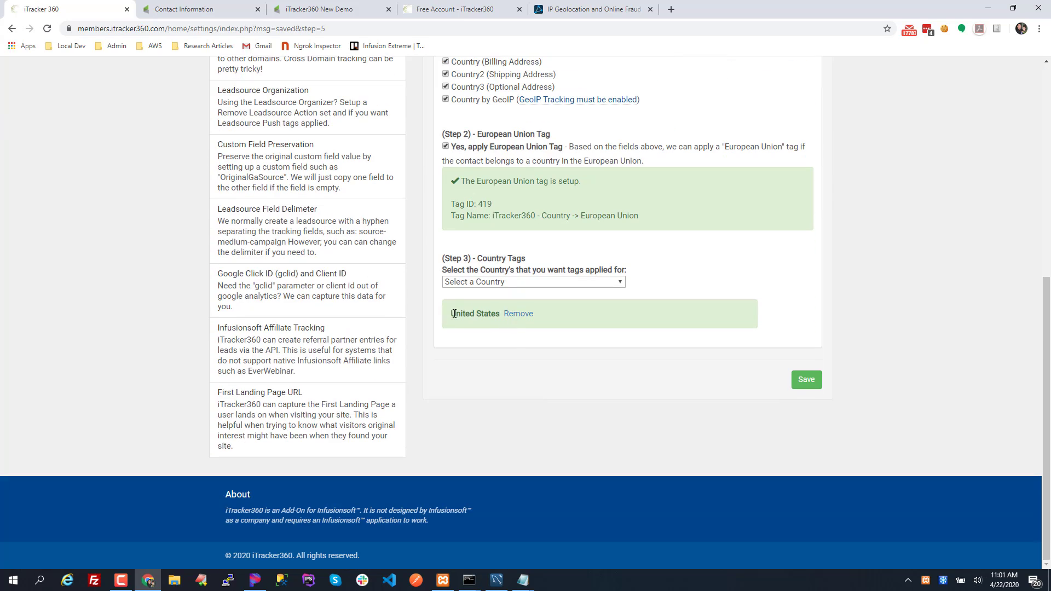
Review the United States entry under Country Tags and the European Union tag name
left_click_drag(450, 316, 501, 314)
left_click(489, 343)
left_click(511, 338)
scroll(512, 341, "up", 2)
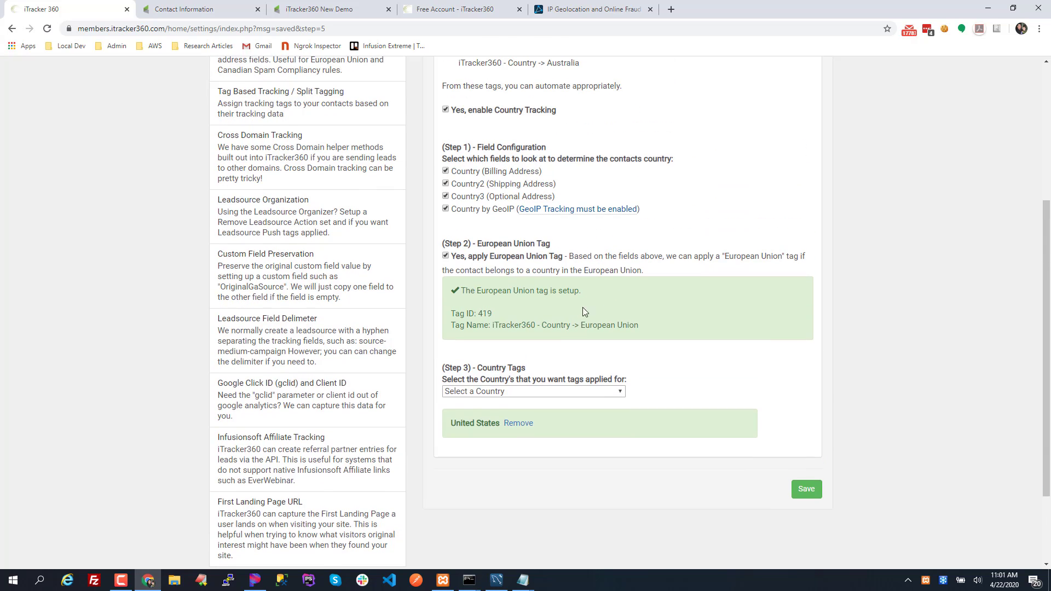
left_click_drag(593, 330, 649, 329)
scroll(650, 392, "up", 2)
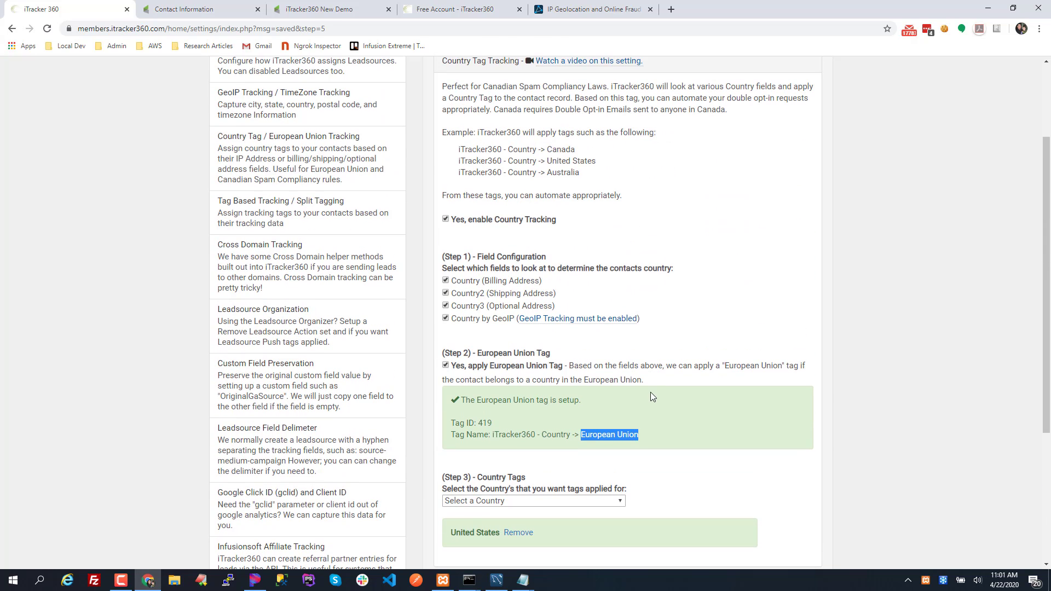
scroll(649, 427, "down", 1)
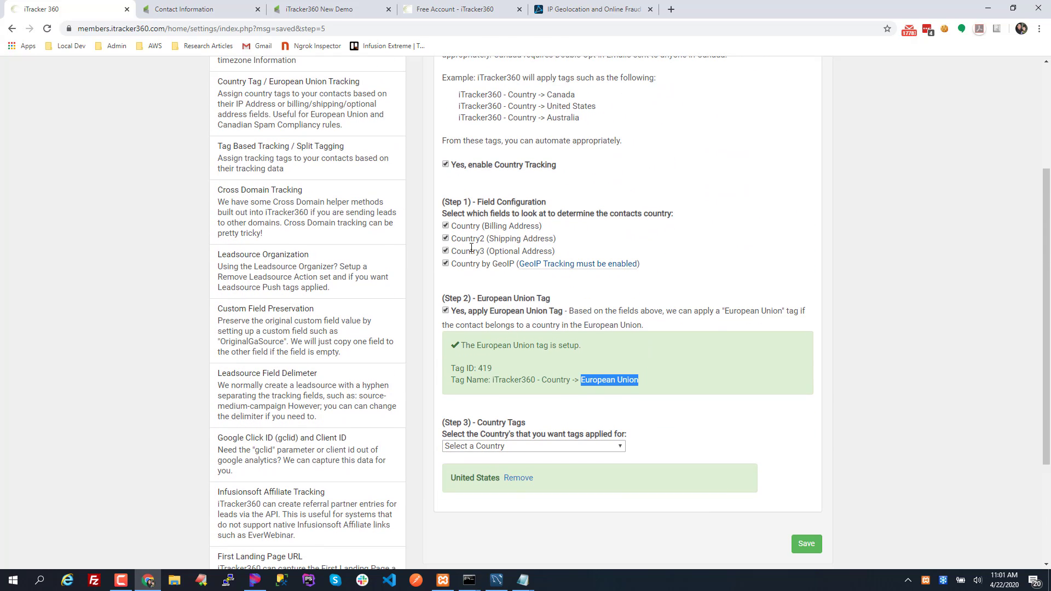
Reopen the GeoIP Tracking / TimeZone Tracking settings and review the enabled options
scroll(493, 252, "up", 3)
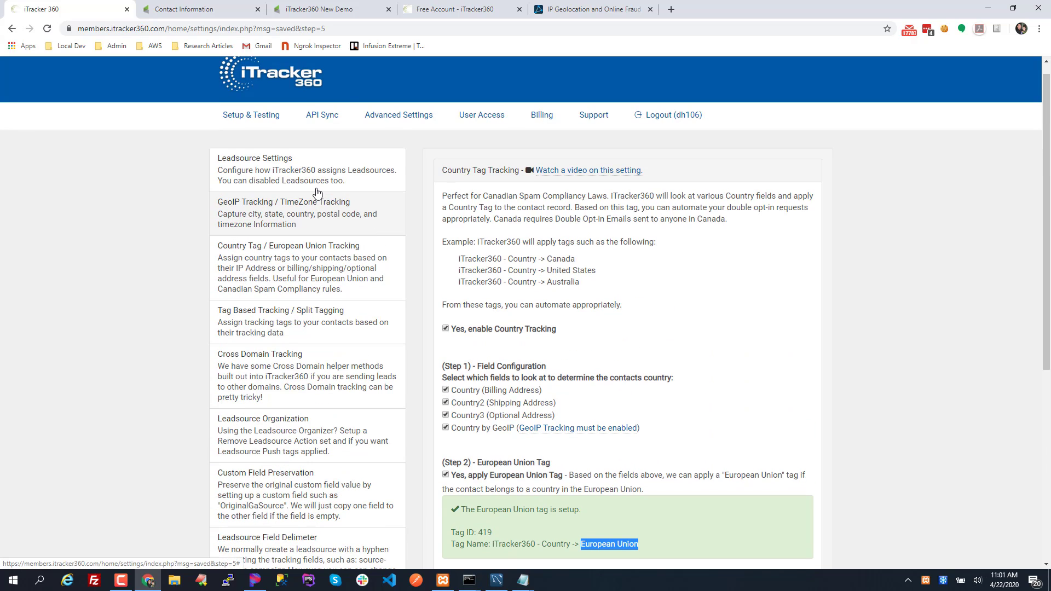
left_click(276, 224)
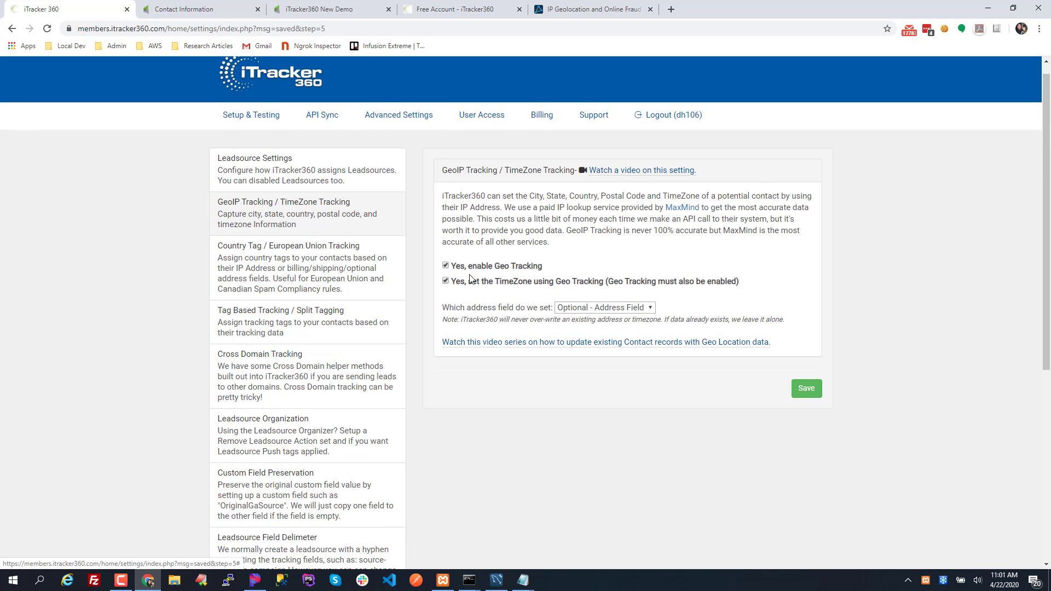
left_click(399, 120)
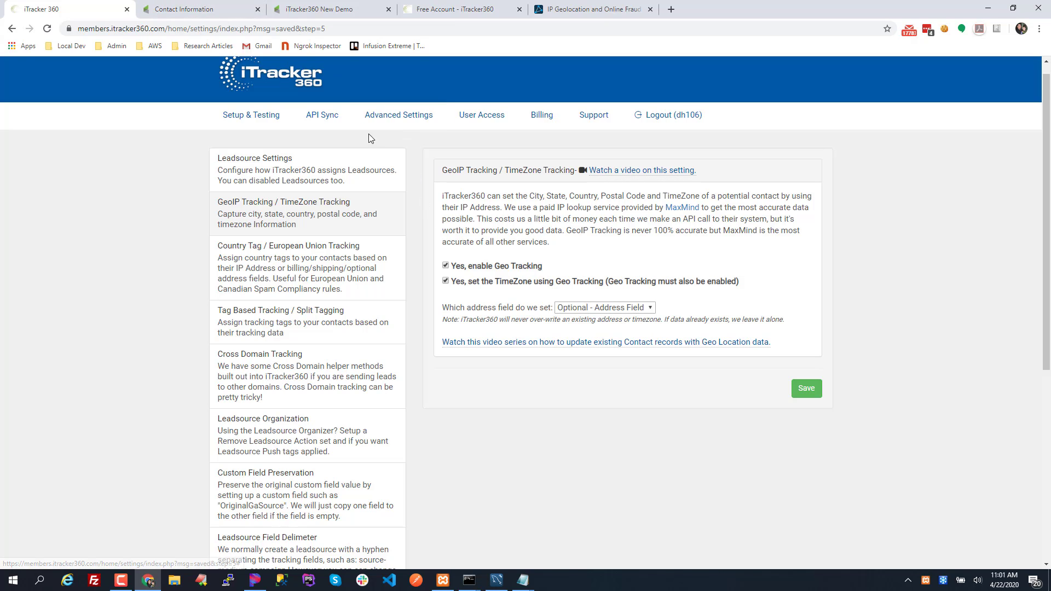
Open the API sync log and look at the newest synced contact entry
left_click(321, 116)
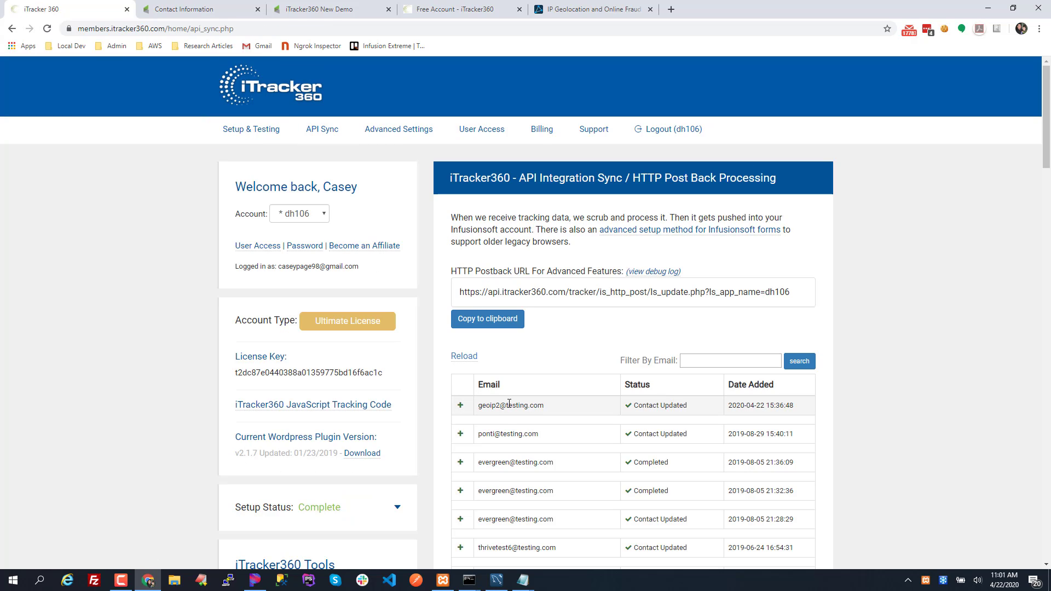
triple_click(480, 405)
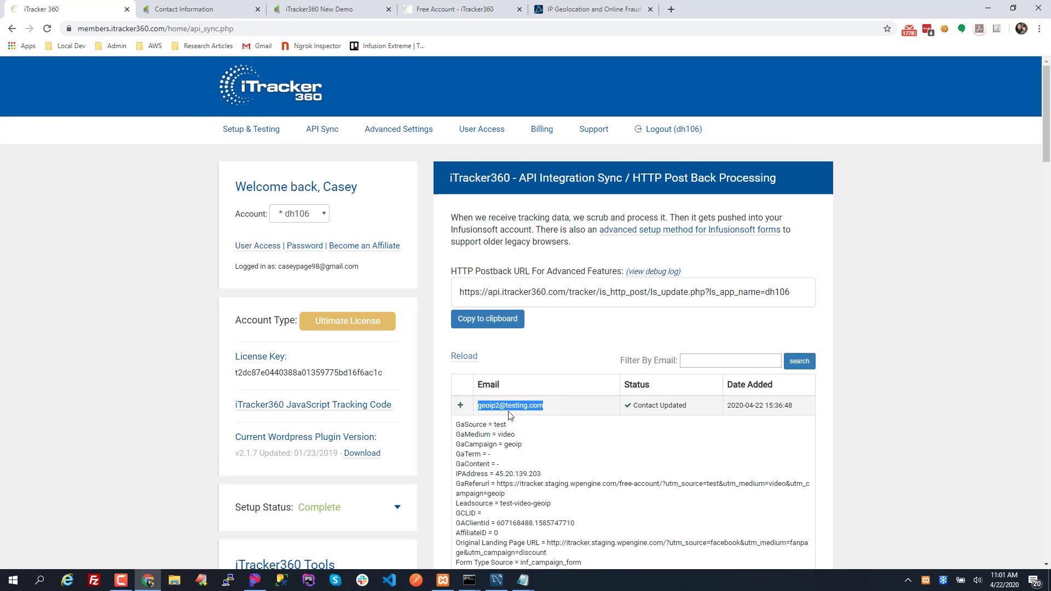
scroll(496, 401, "down", 2)
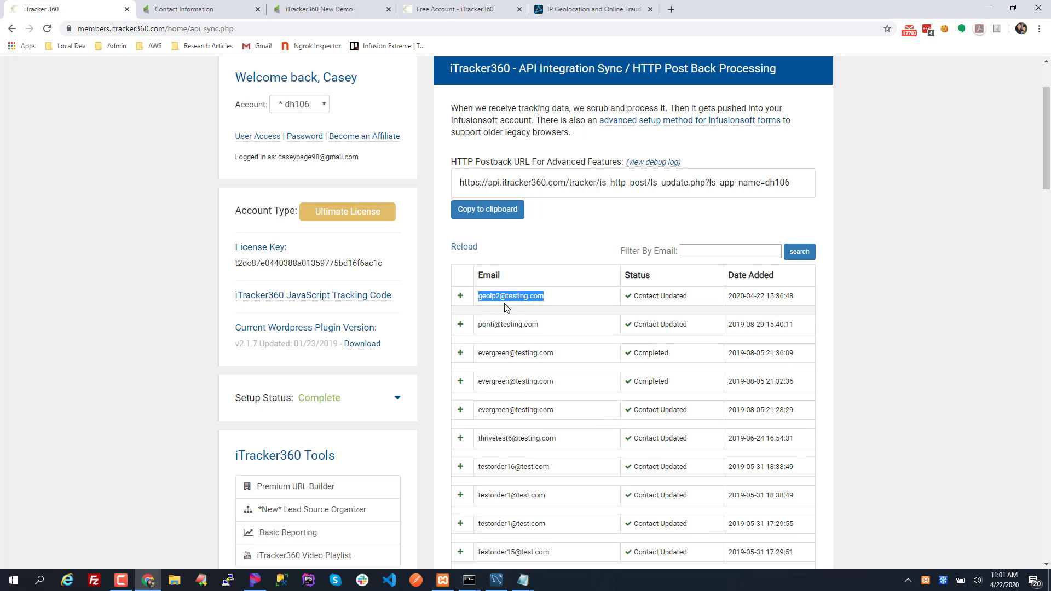
left_click(99, 149)
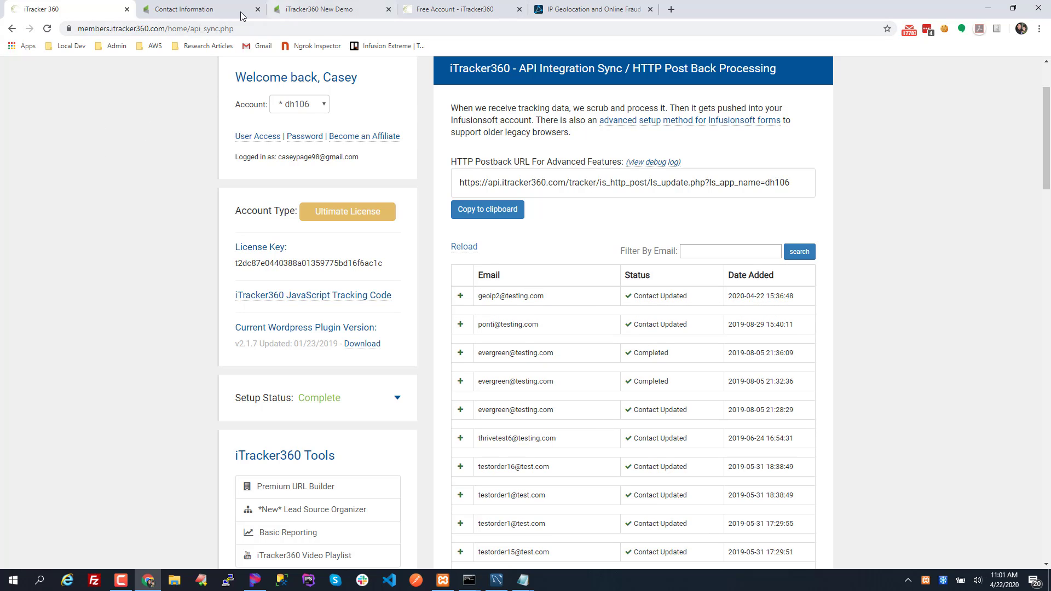
Switch to the demo Free Account page and reload it with its test / video / geoip UTM parameters
left_click(429, 12)
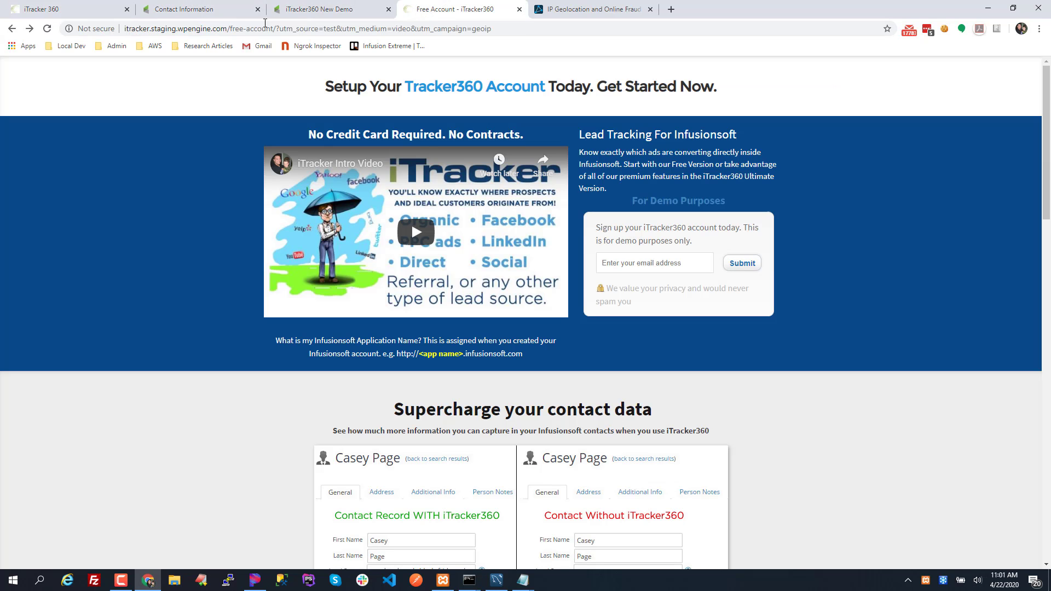
left_click(211, 31)
key("Return")
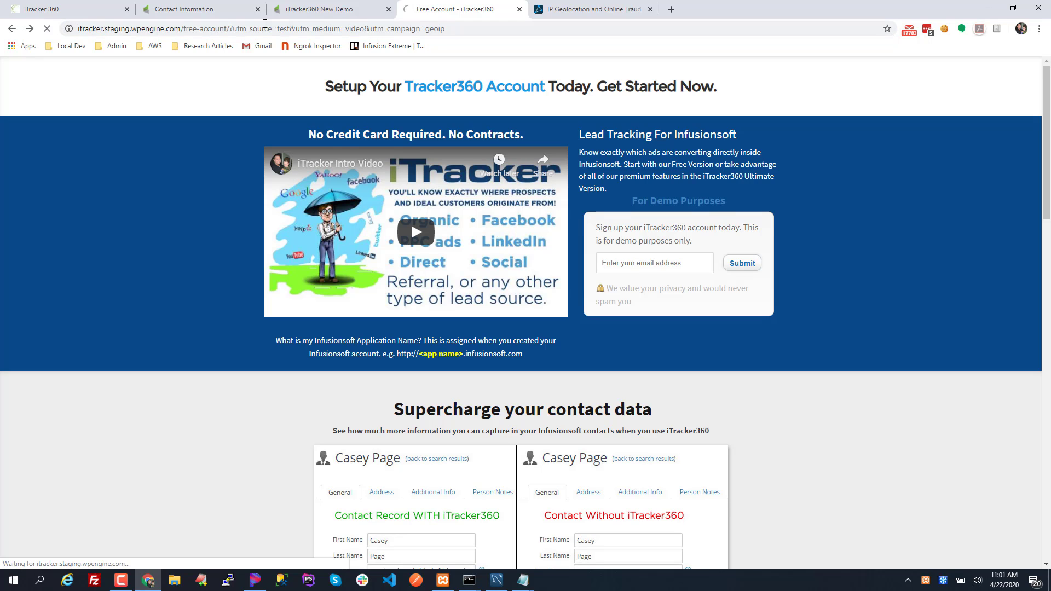
left_click_drag(279, 29, 193, 115)
left_click(179, 123)
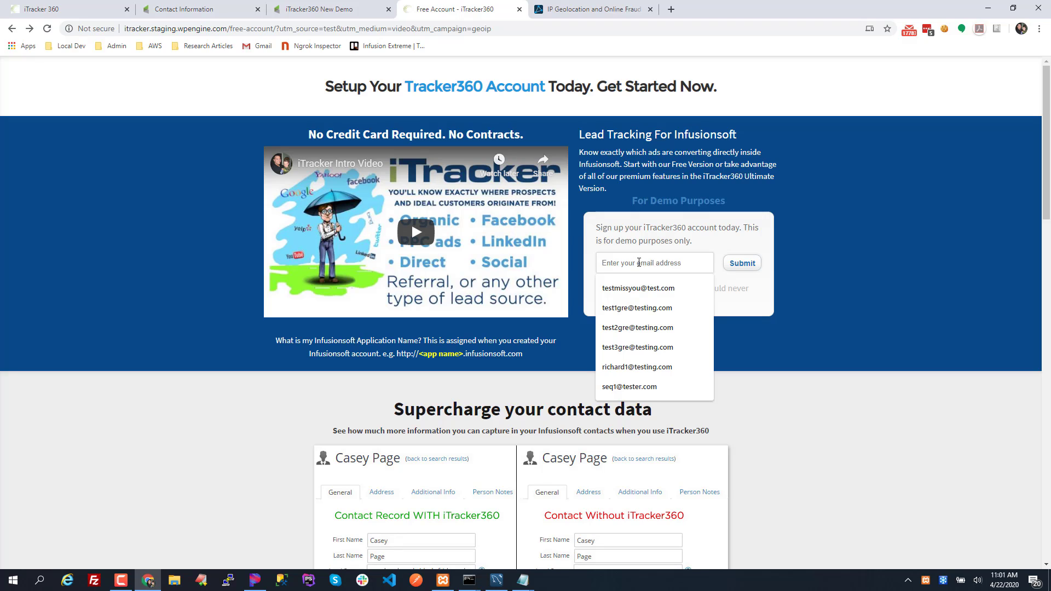
Enter a new test e-mail address in the demo sign-up form, copy it and submit the form
type("geoip")
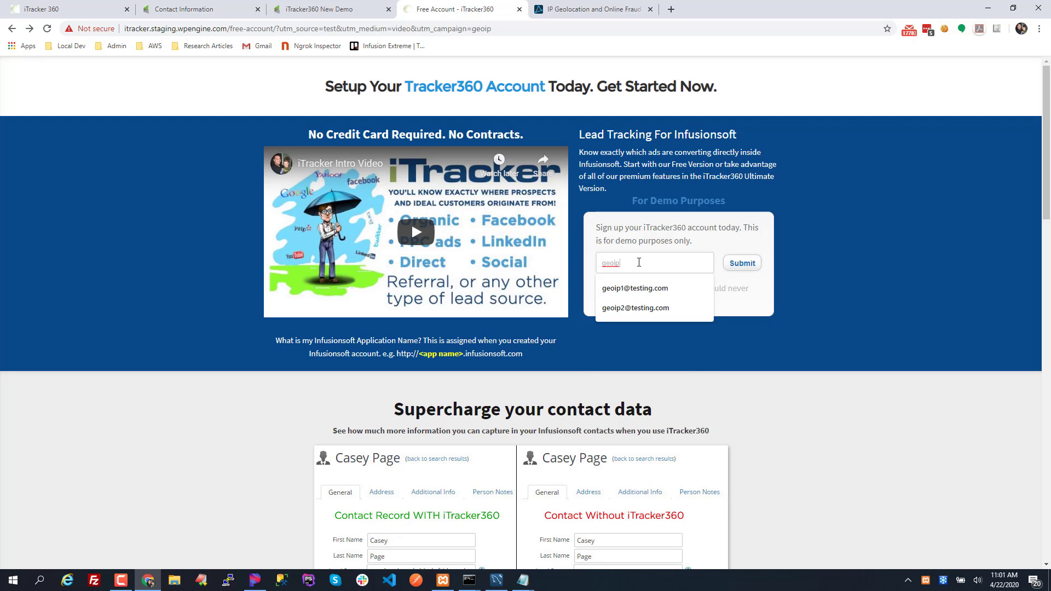
type("3@testing")
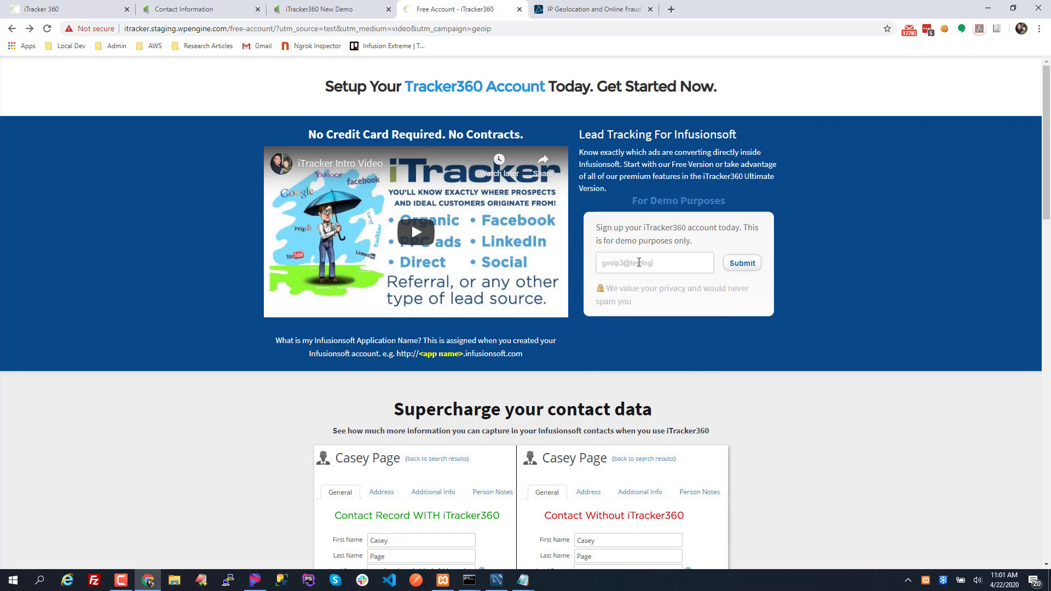
type(".com")
key("ctrl+a")
key("ctrl+c")
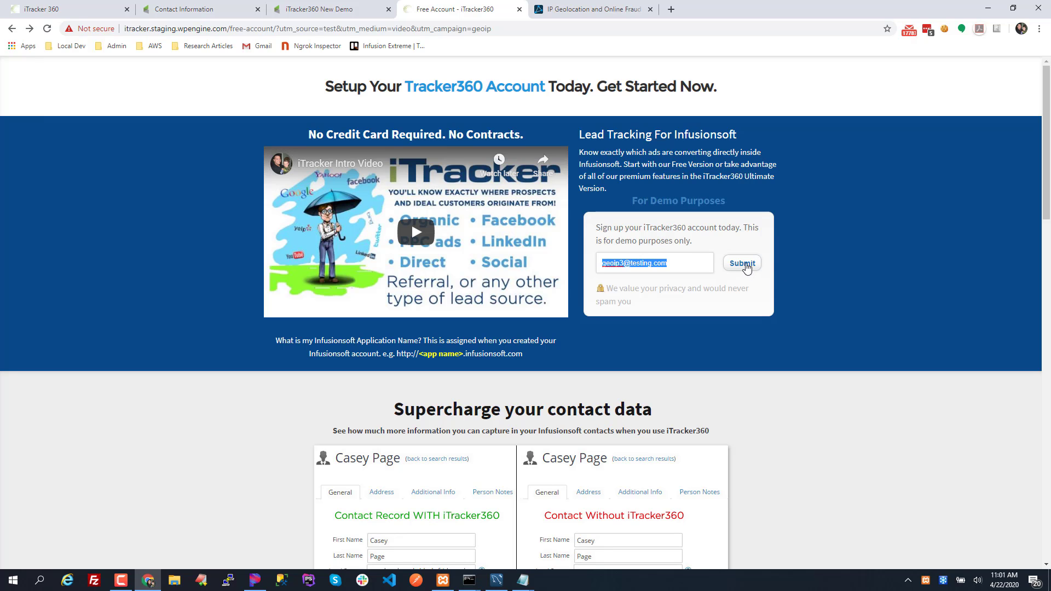
left_click(745, 265)
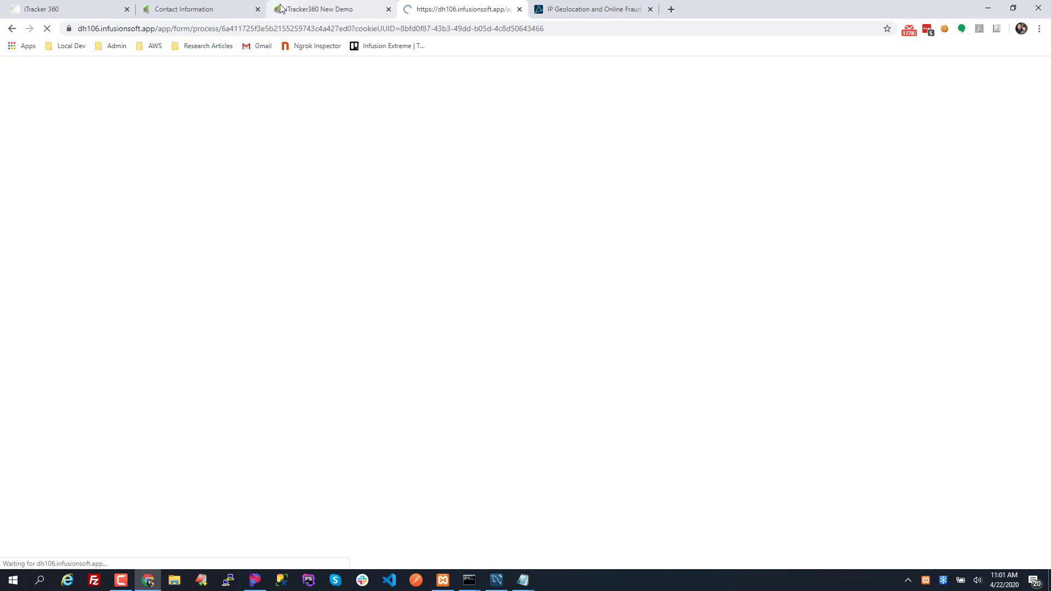
Switch to Infusionsoft and search the contacts for the copied test e-mail address, refreshing and repeating the search
left_click(240, 10)
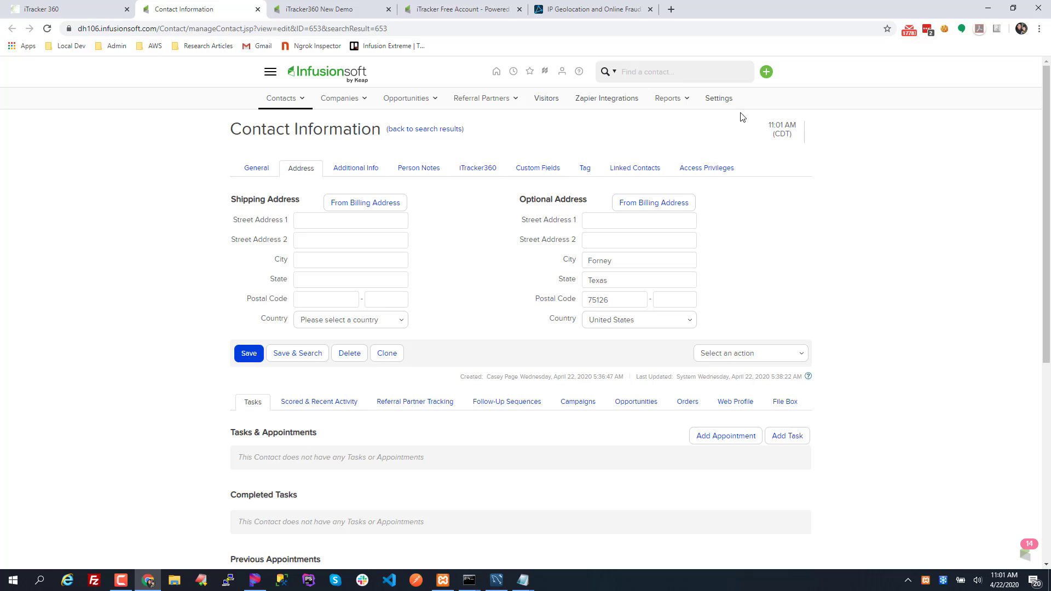
left_click(692, 76)
key("ctrl+v")
key("Return")
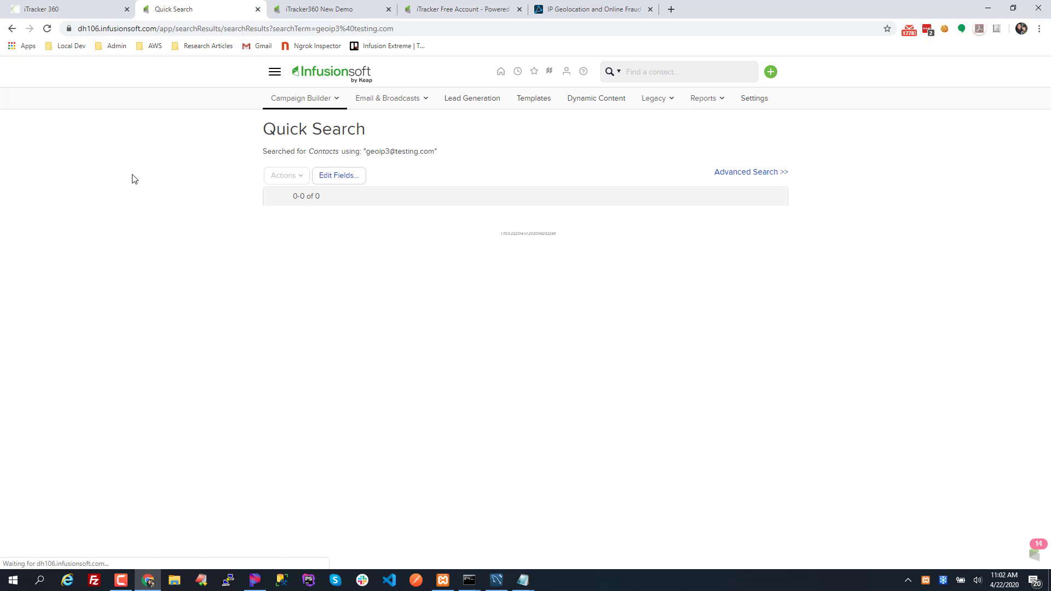
key("F5")
left_click(703, 70)
key("ctrl+v")
key("Return")
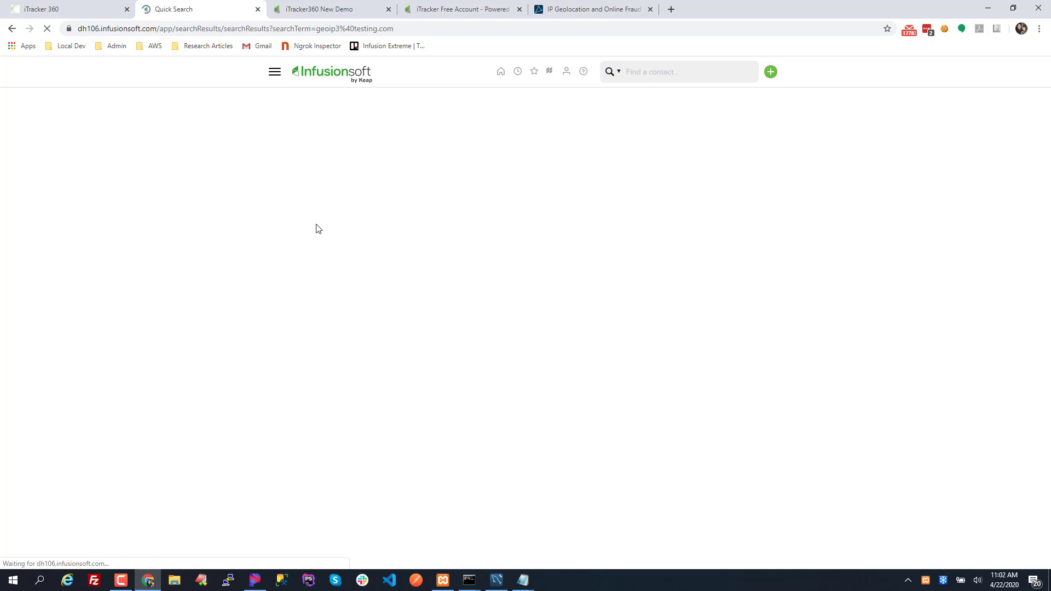
Open the CRM Contacts list, show it as a table and sort it by Id with the newest first
left_click(275, 74)
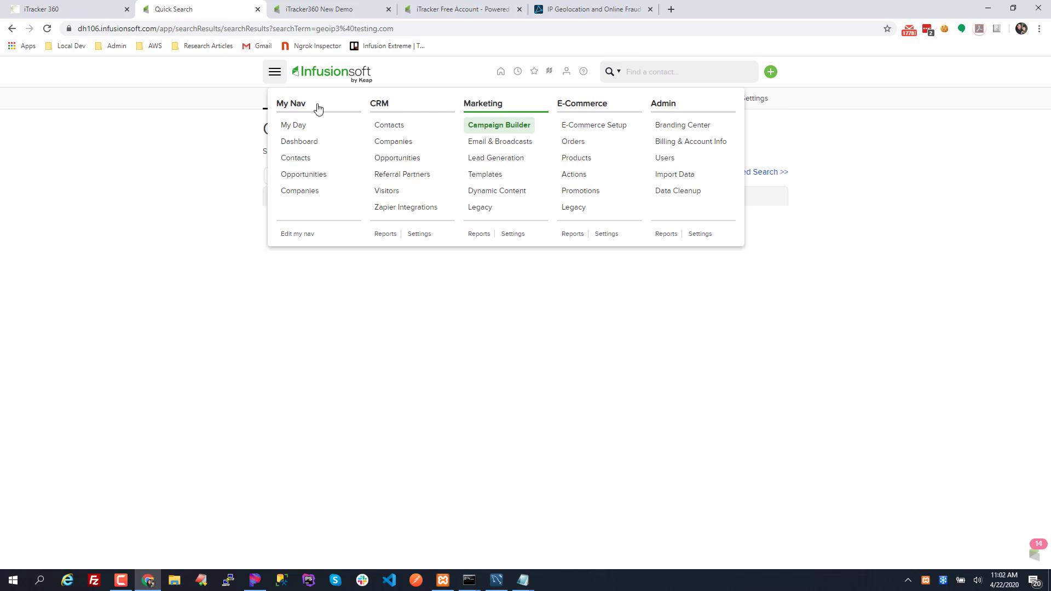
left_click(395, 130)
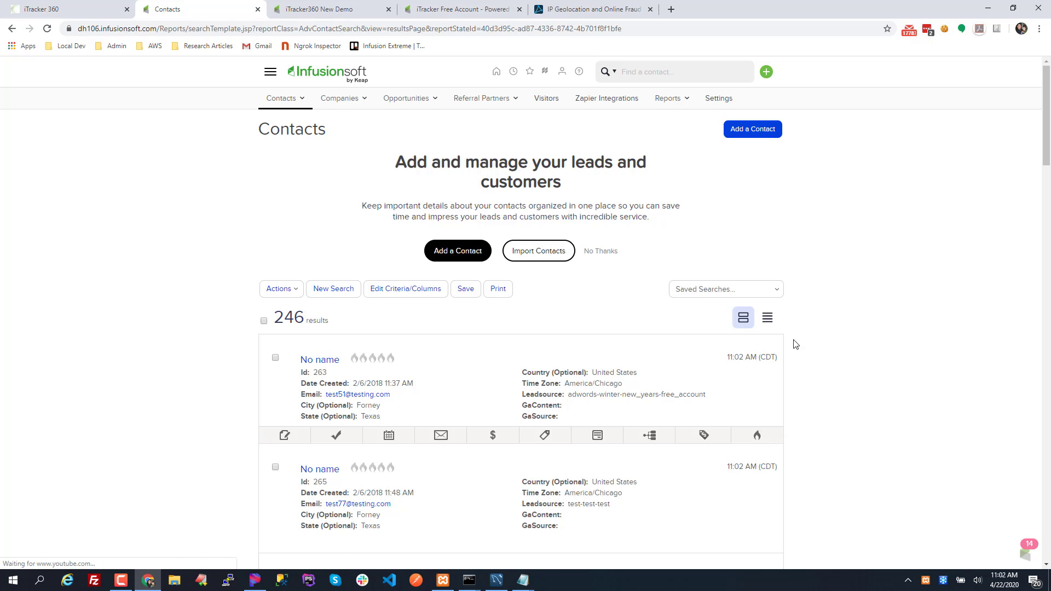
left_click(769, 320)
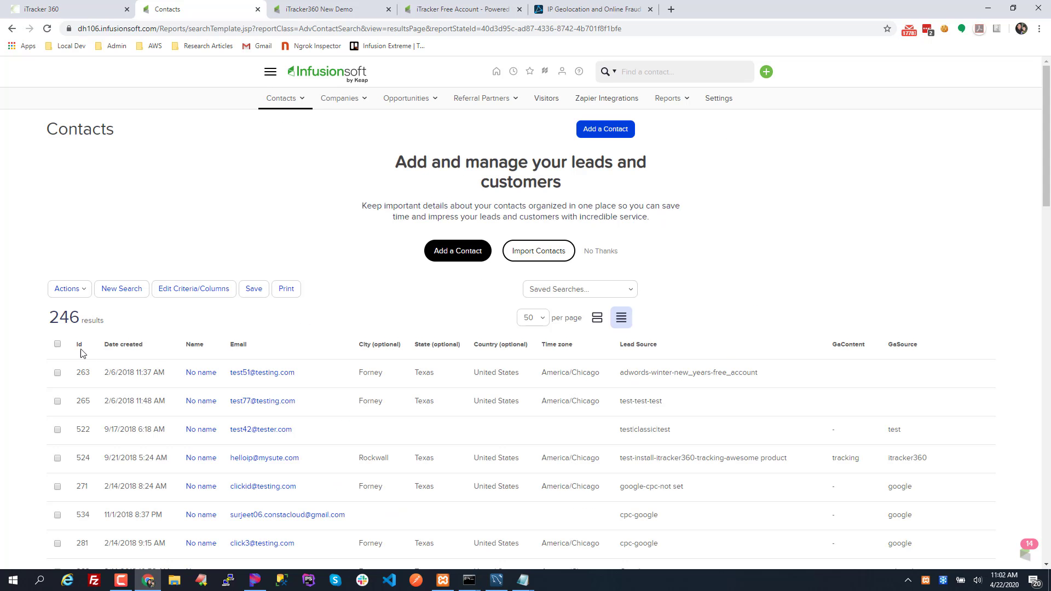
left_click(79, 346)
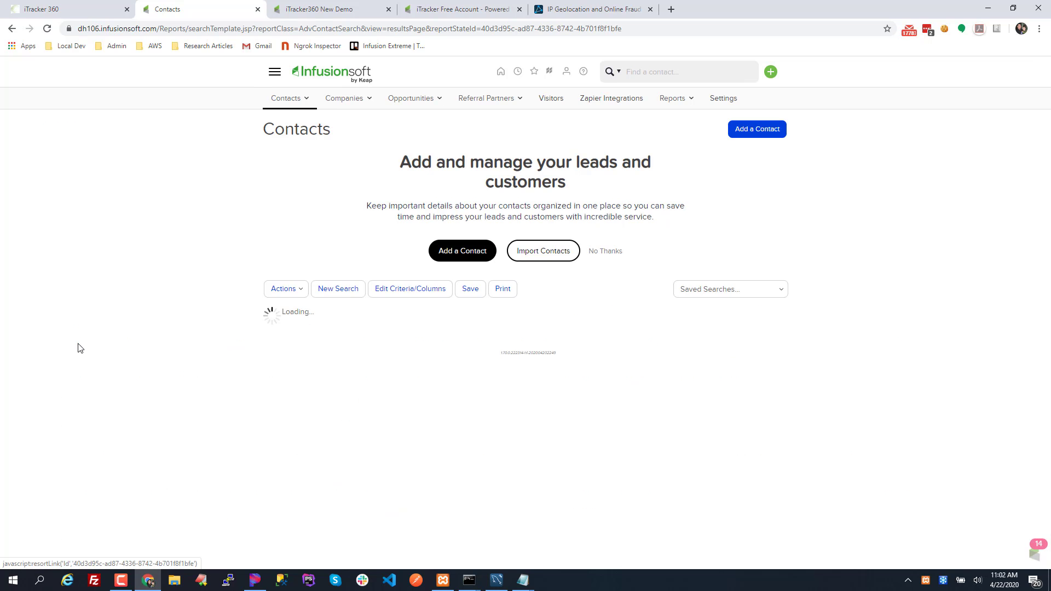
left_click_drag(341, 375, 242, 383)
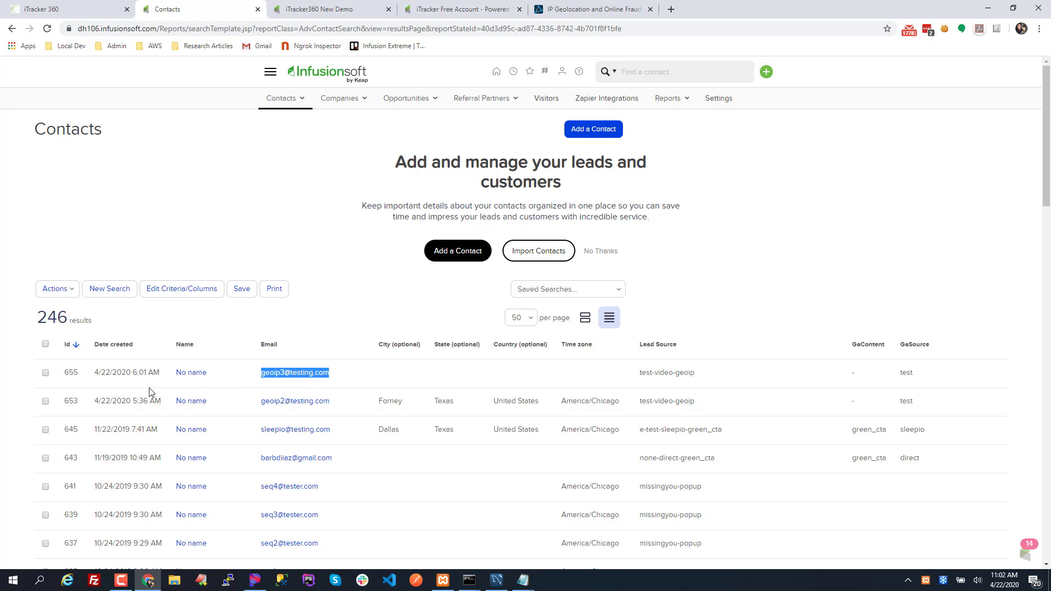
Open the newly created test contact and check its time zone, tags and address fields
left_click(192, 378)
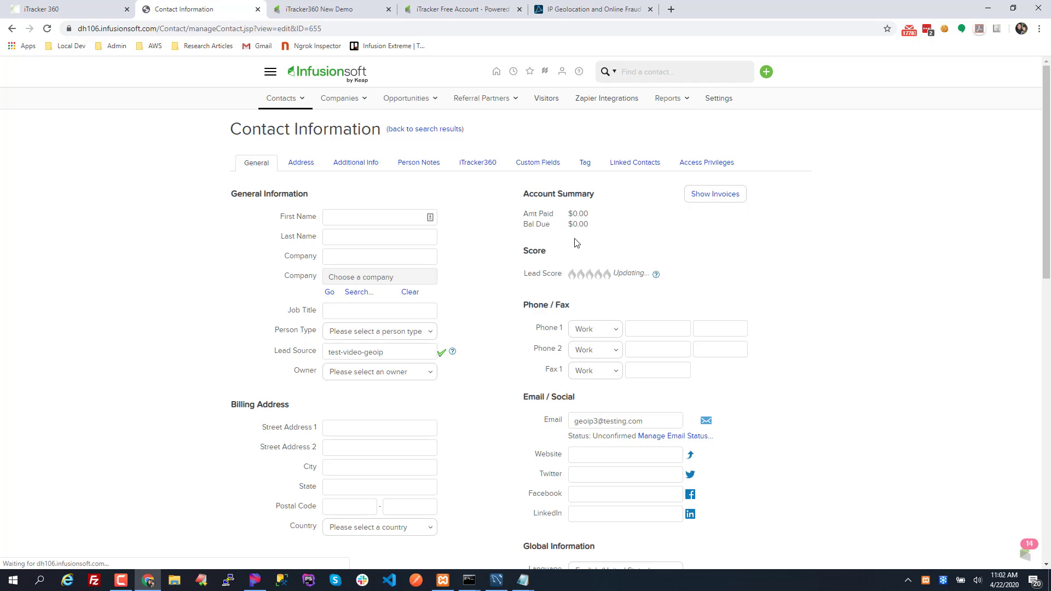
scroll(534, 280, "down", 4)
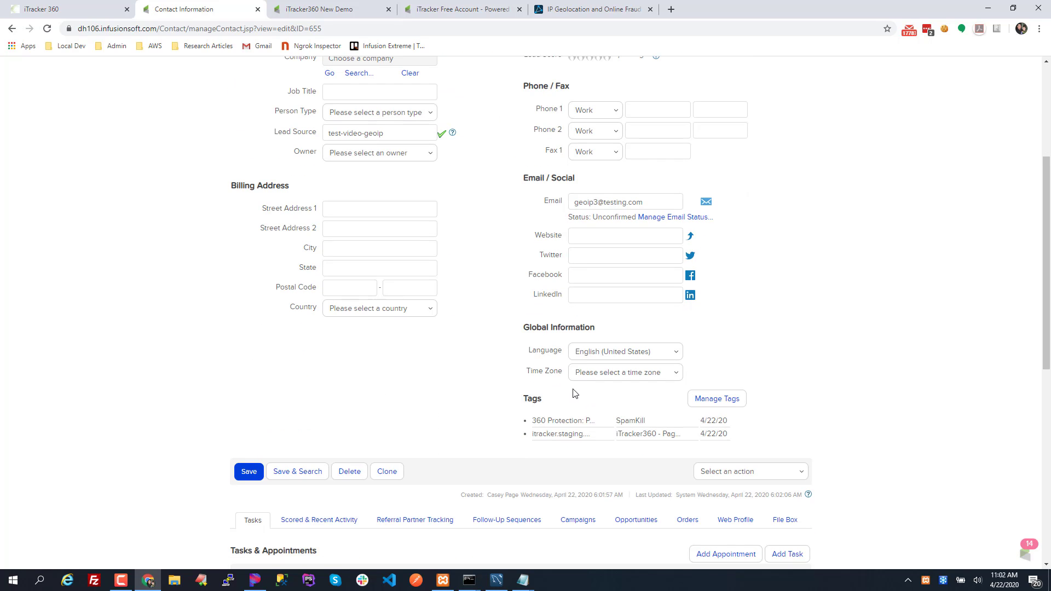
left_click_drag(529, 373, 559, 375)
scroll(349, 319, "up", 5)
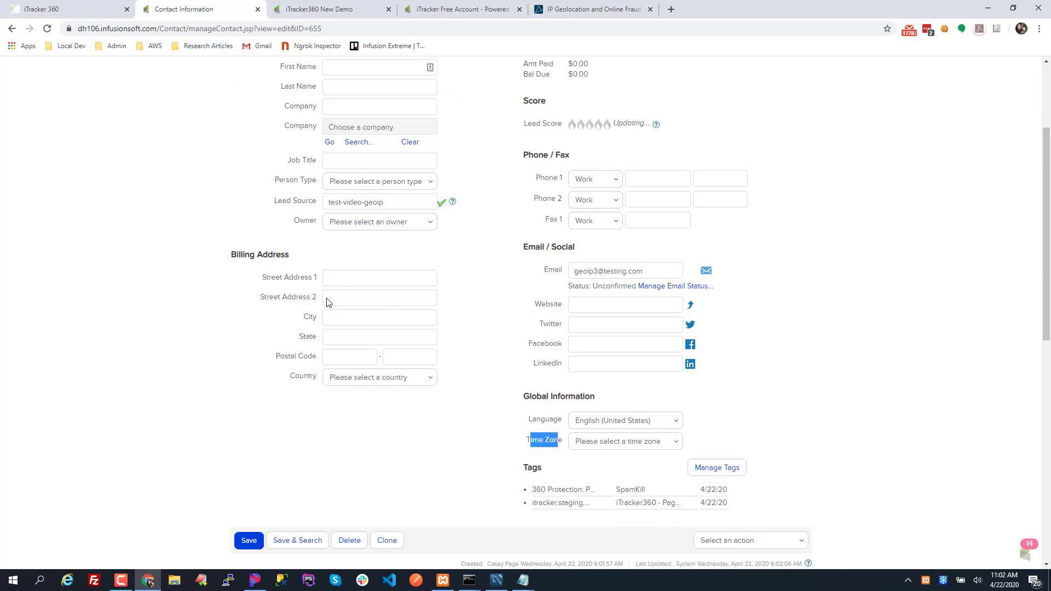
left_click(294, 169)
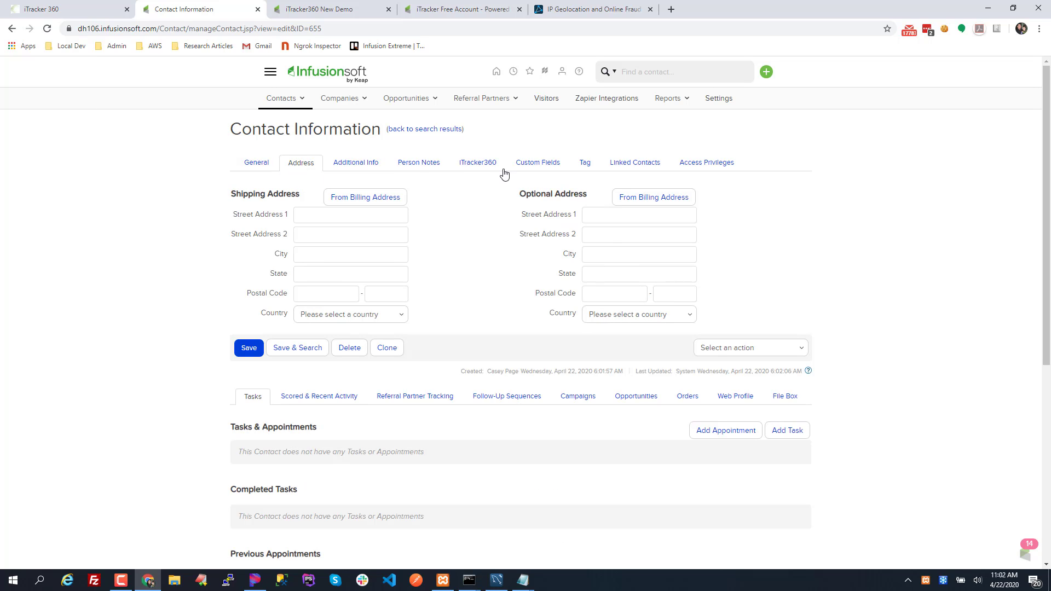
Check the test contact's iTracker360 tracking fields, address fields and current tags
left_click(489, 164)
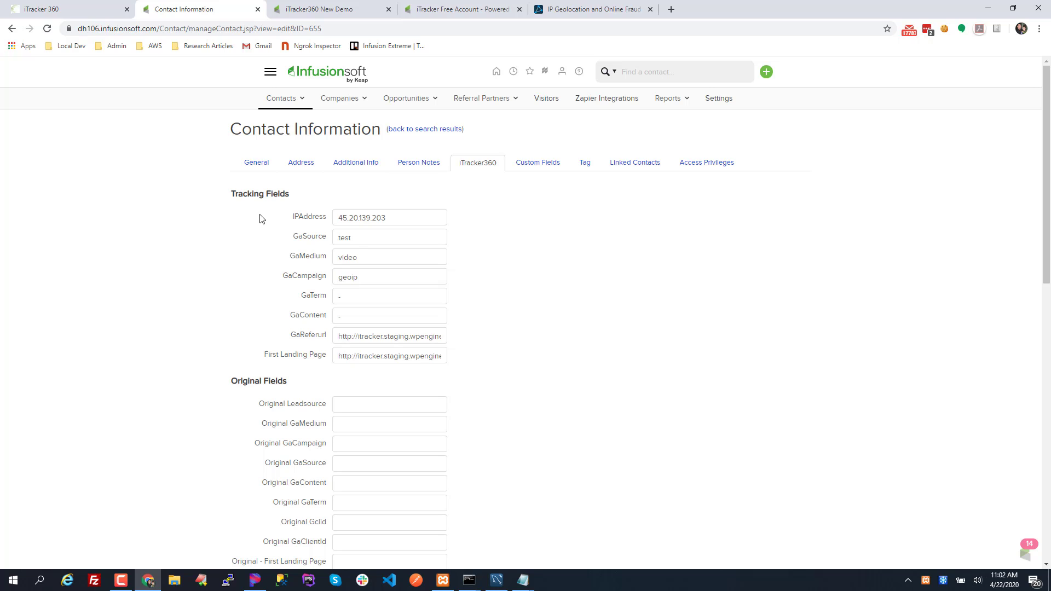
left_click_drag(260, 219, 500, 373)
left_click(502, 375)
left_click(303, 165)
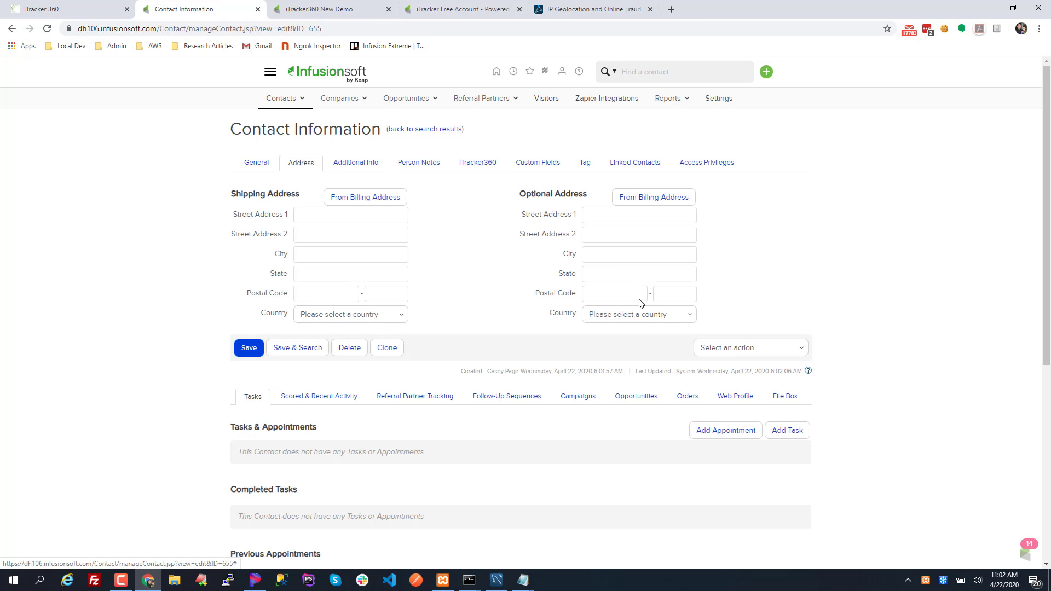
left_click(582, 166)
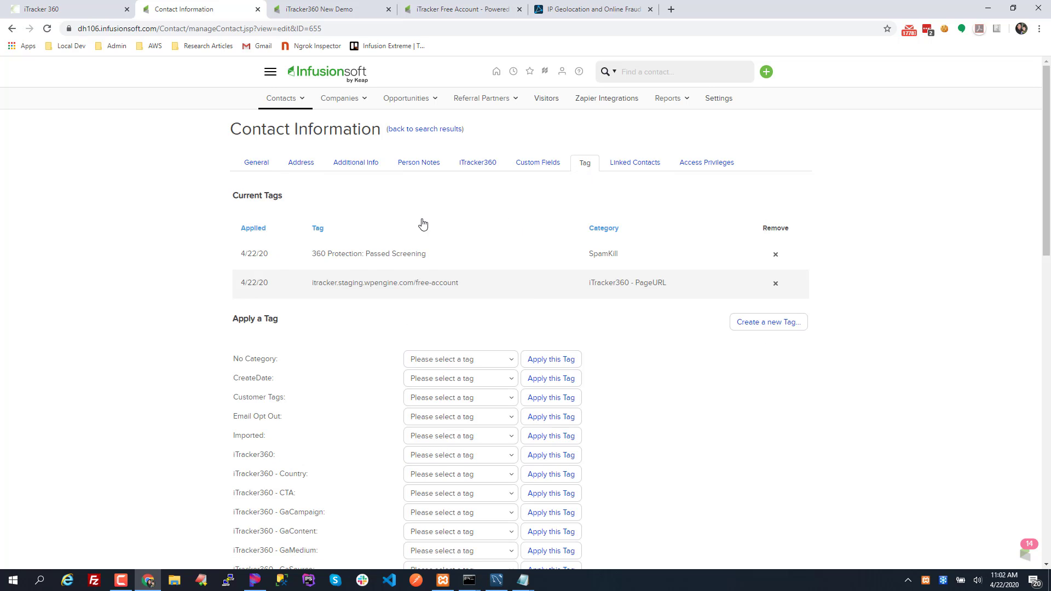
Switch to the iTracker360 members site, reload the API Sync page and expand the newest sync entry
left_click(337, 16)
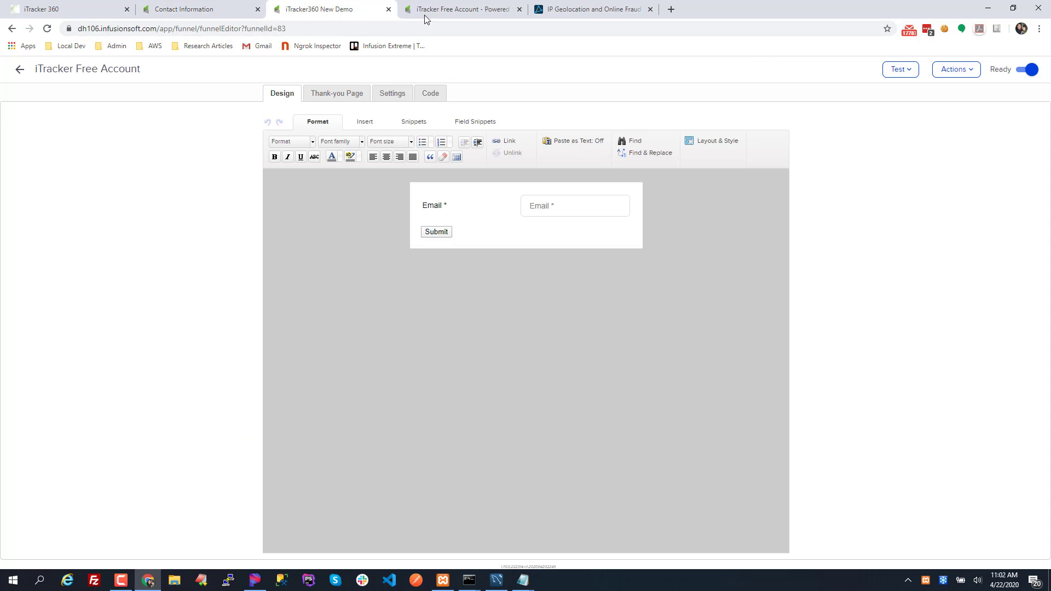
left_click(425, 15)
left_click(77, 17)
scroll(130, 183, "up", 2)
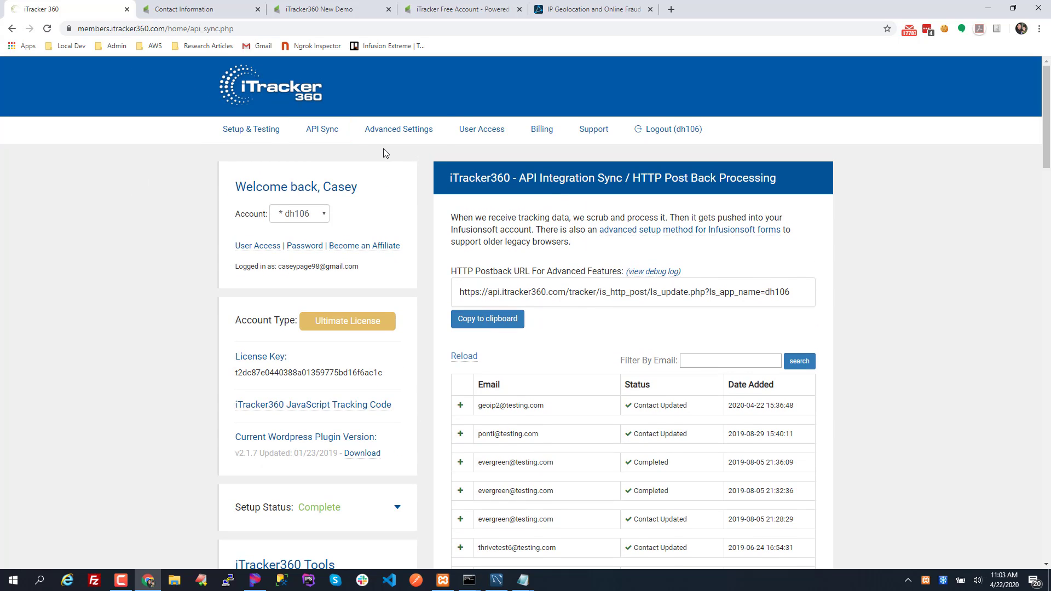
left_click(322, 129)
left_click(506, 415)
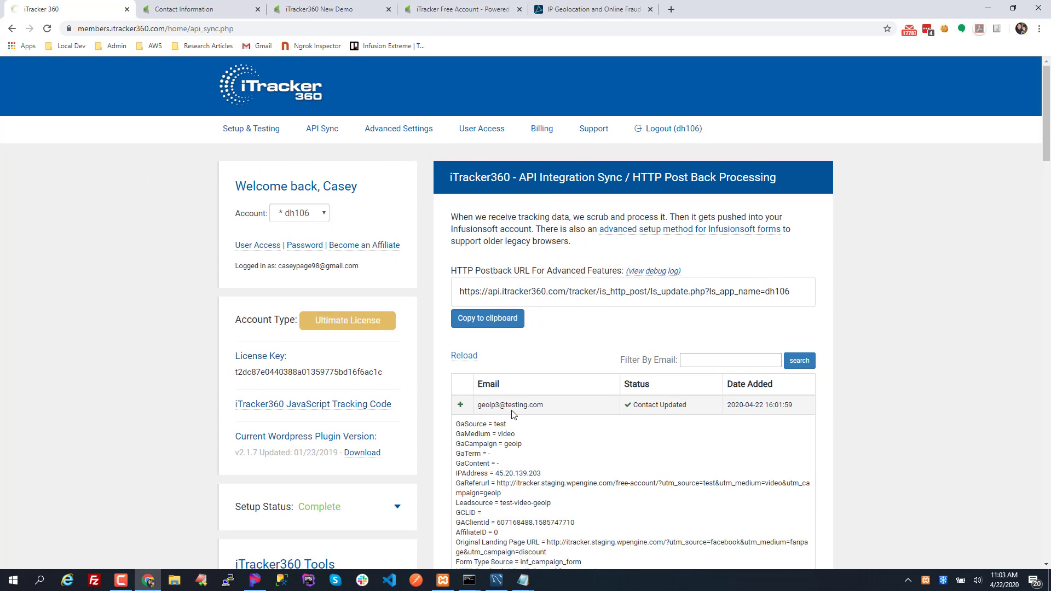
Examine the newest sync entry's e-mail, status and HTTP Postback / GeoIP processing line
scroll(482, 328, "down", 2)
left_click(480, 305)
left_click_drag(477, 299, 530, 300)
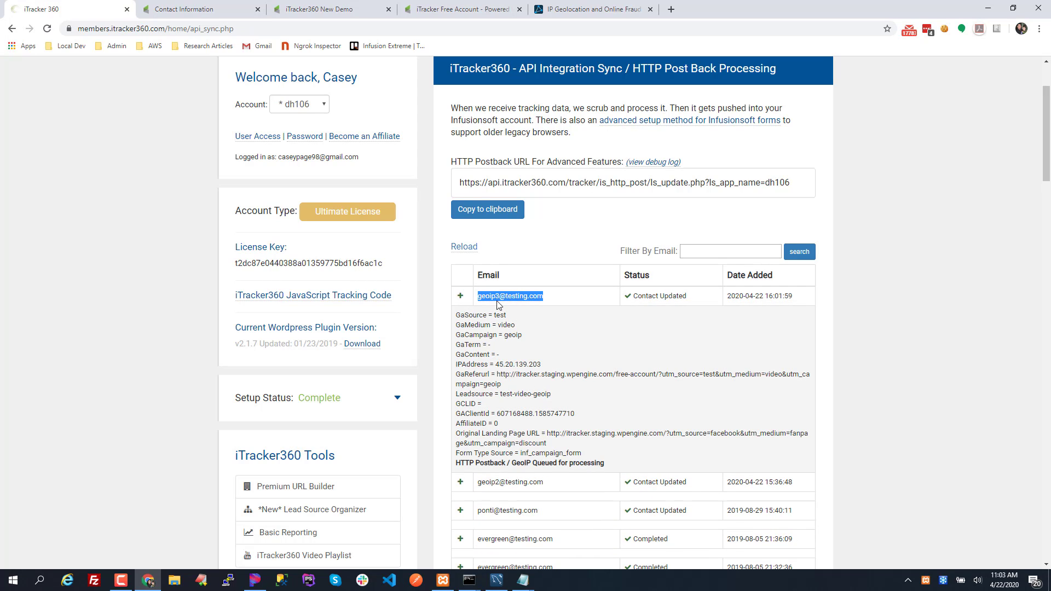
left_click_drag(700, 302, 622, 305)
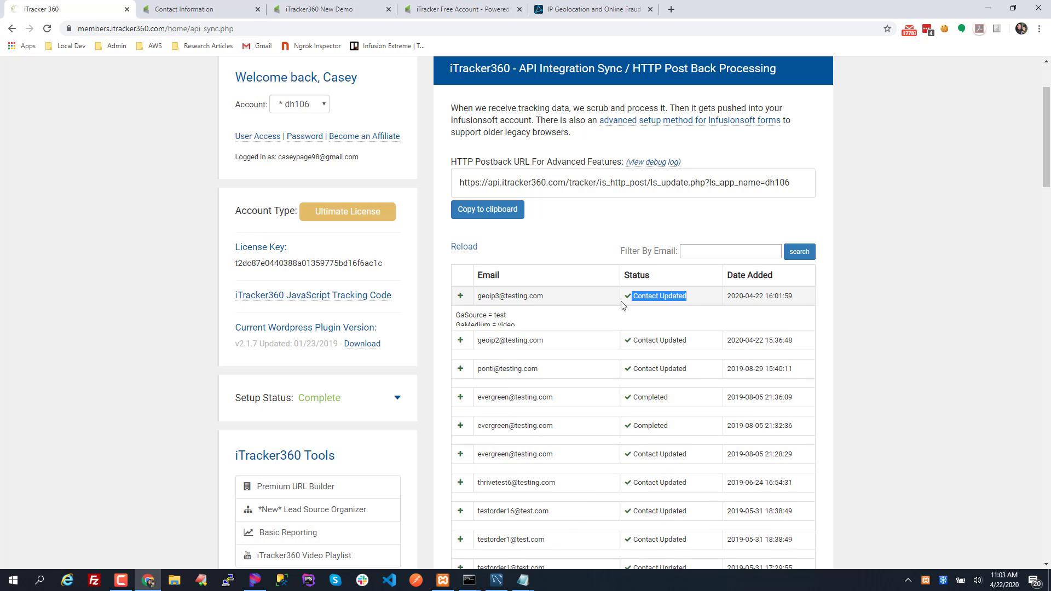
left_click(582, 298)
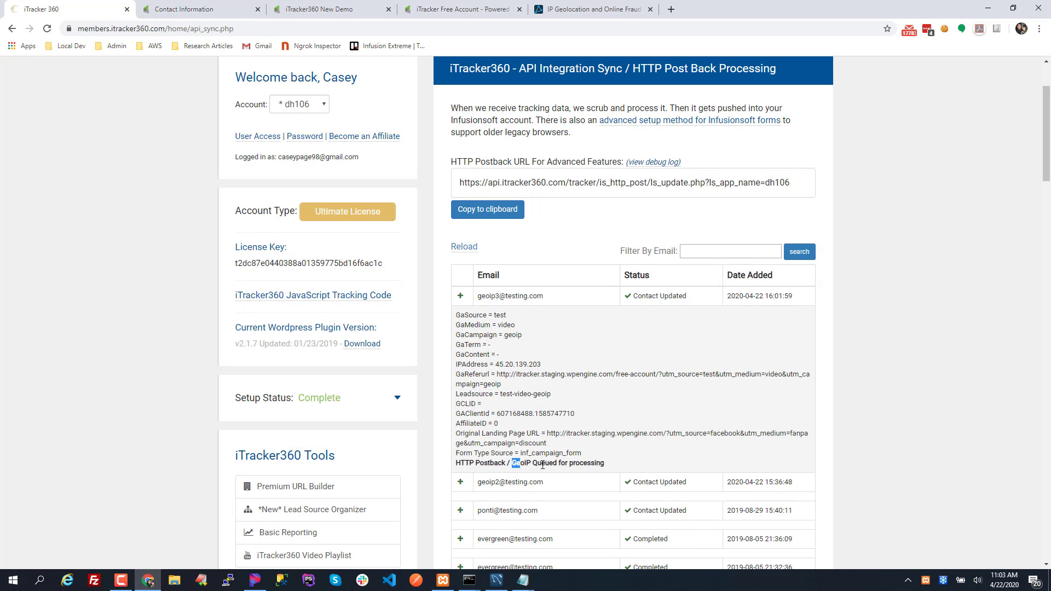
left_click_drag(543, 465, 611, 466)
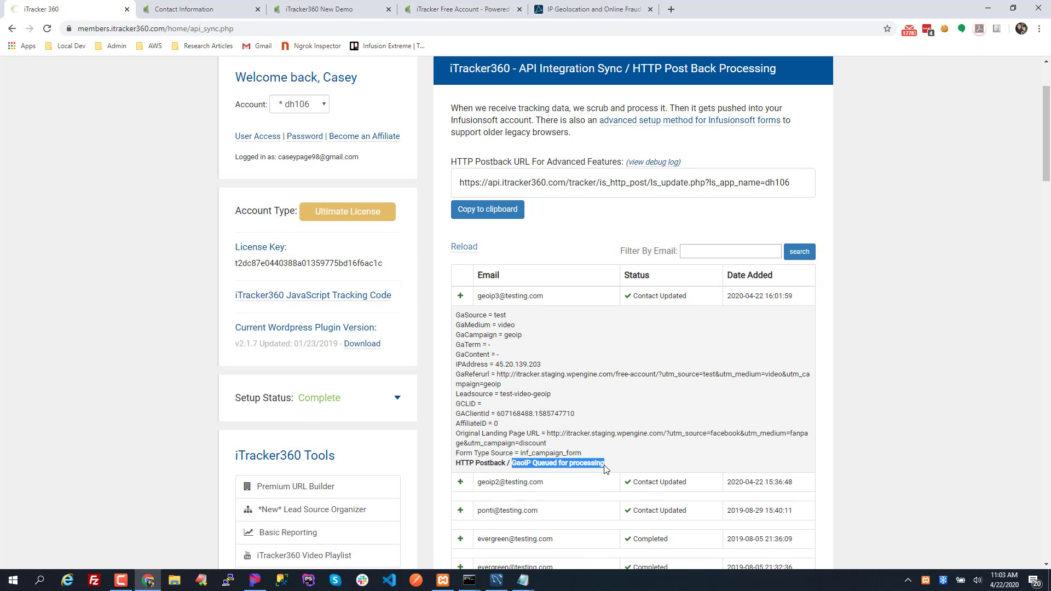
left_click(588, 462)
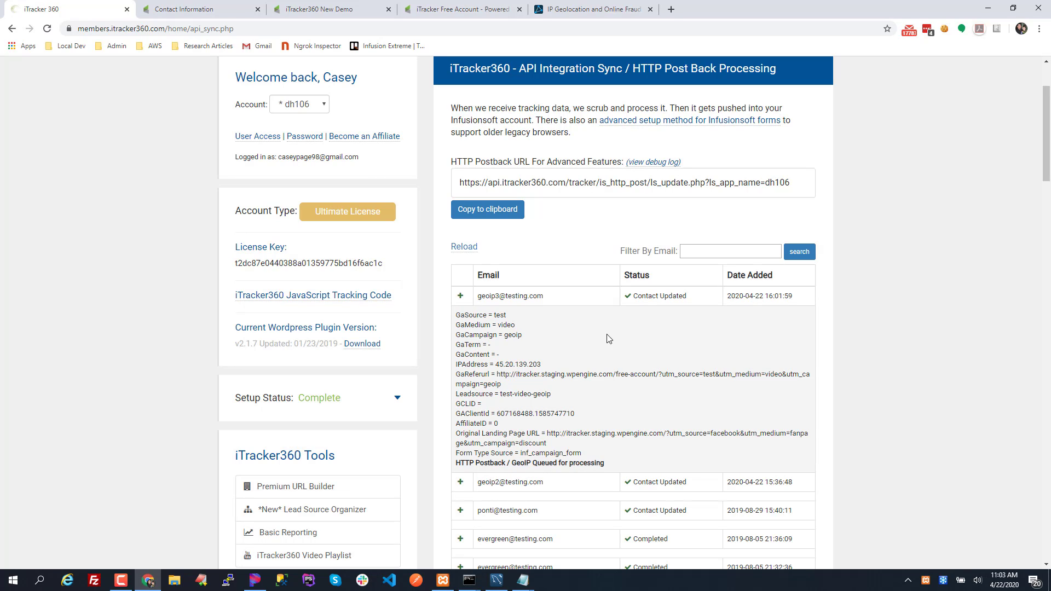
left_click_drag(554, 453, 583, 463)
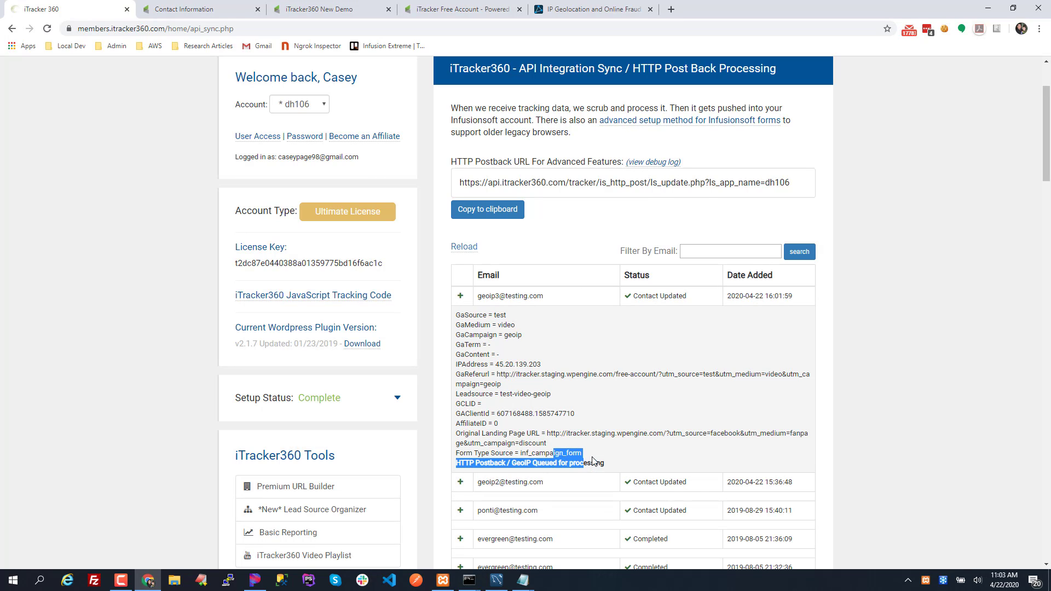
left_click(501, 464)
left_click_drag(459, 466, 616, 467)
left_click(574, 463)
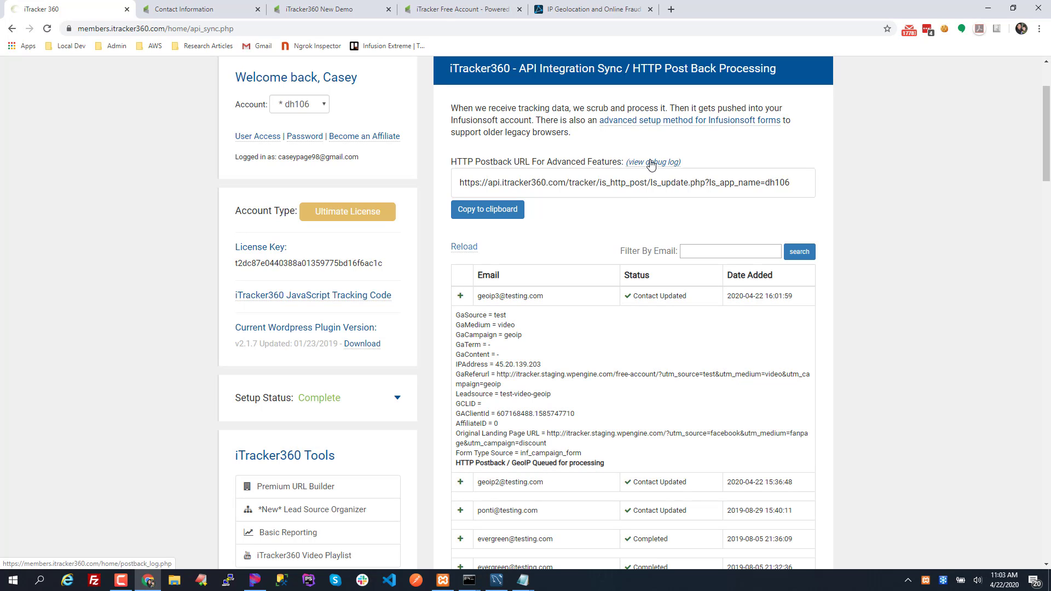
Open the HTTP postback debug log in a new browser tab and check the number of postbacks in the queue
left_click(651, 162, "ctrl")
left_click(194, 8)
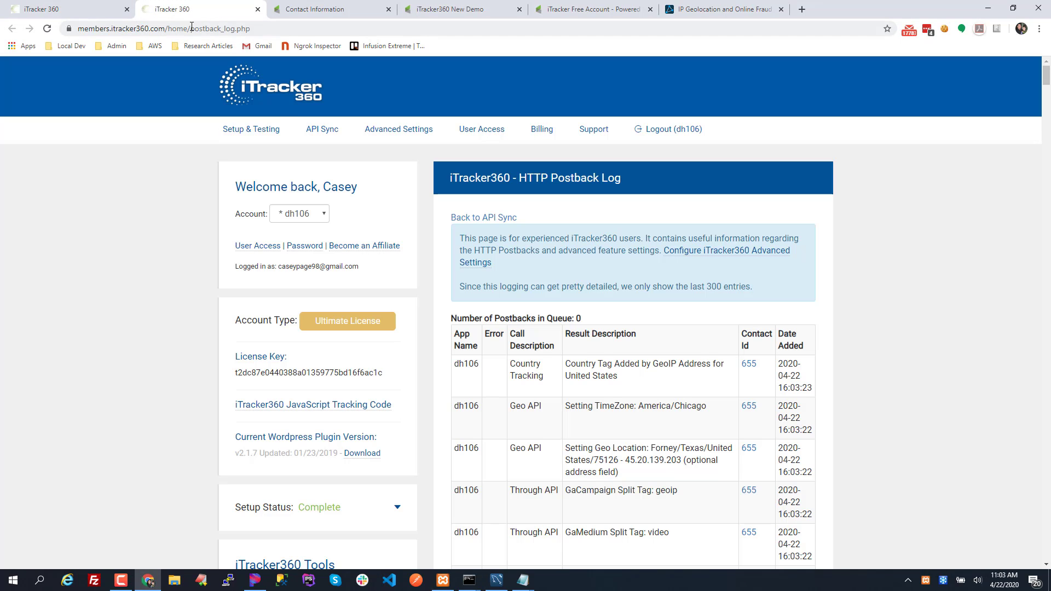
scroll(531, 209, "down", 2)
left_click_drag(455, 209, 601, 211)
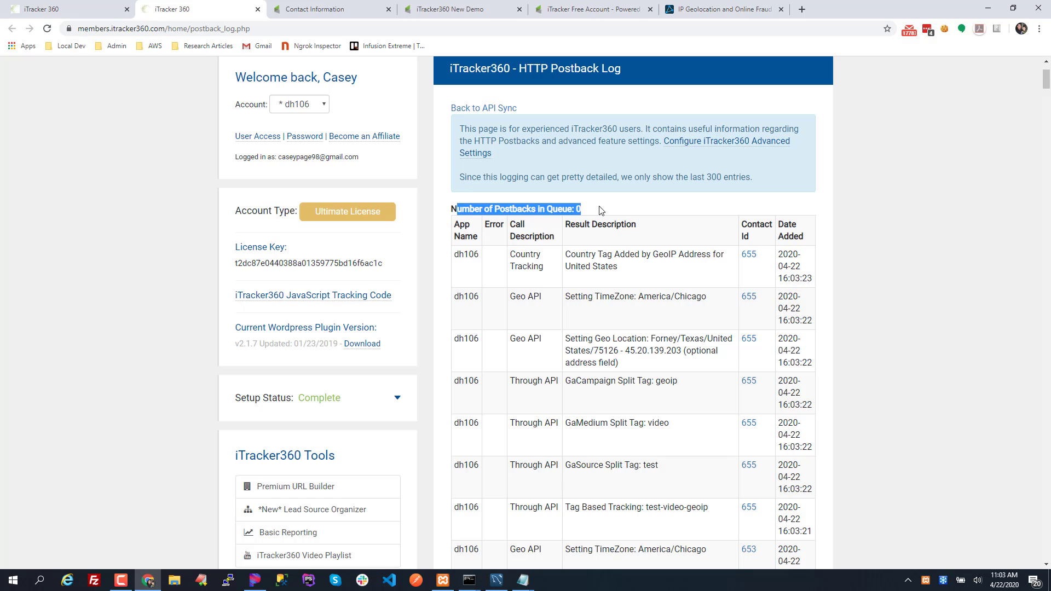
left_click(595, 212)
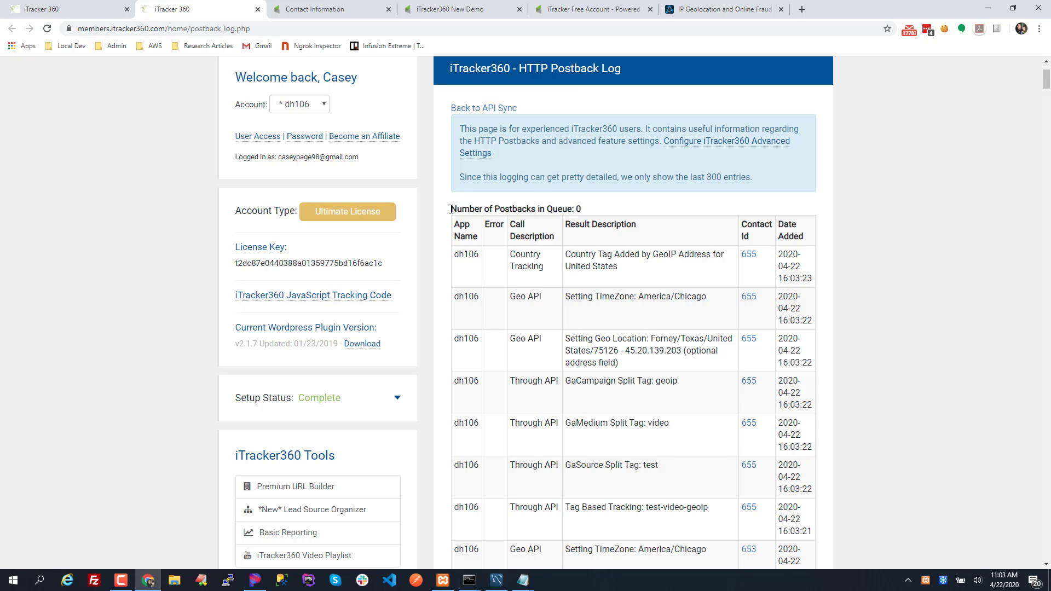
left_click_drag(452, 209, 602, 214)
left_click(602, 213)
Review the newest contact's postback log entries for geo location, time zone and country tag
left_click_drag(568, 338, 674, 339)
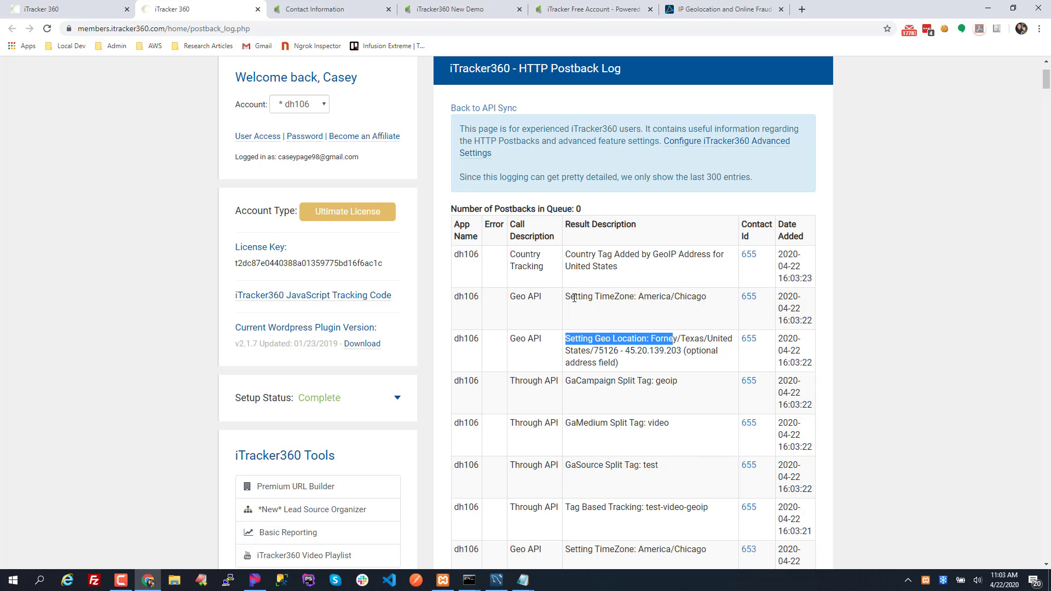
left_click_drag(574, 298, 634, 310)
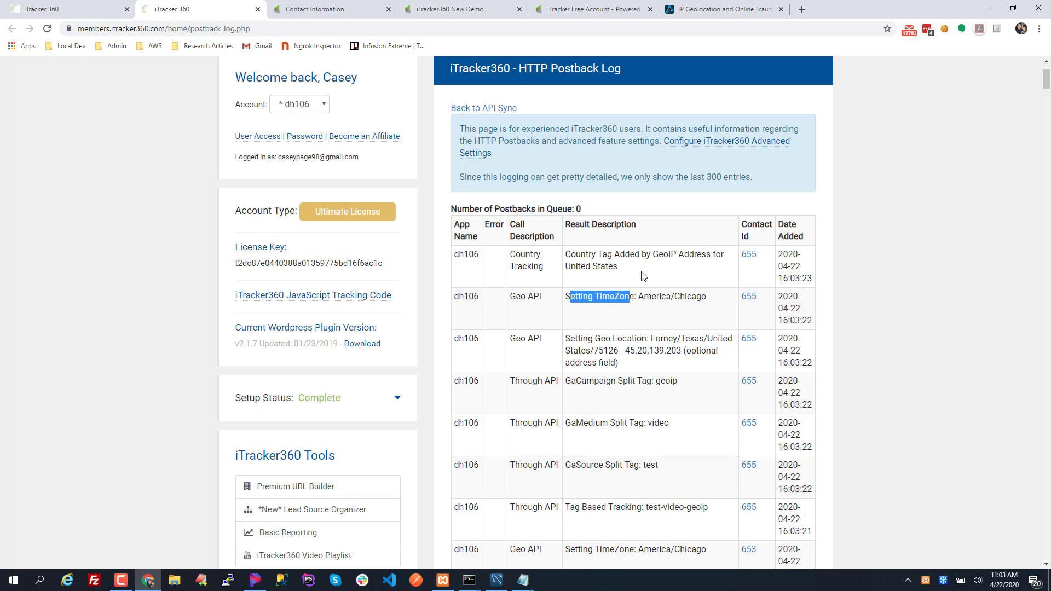
left_click_drag(566, 255, 681, 263)
left_click(621, 269)
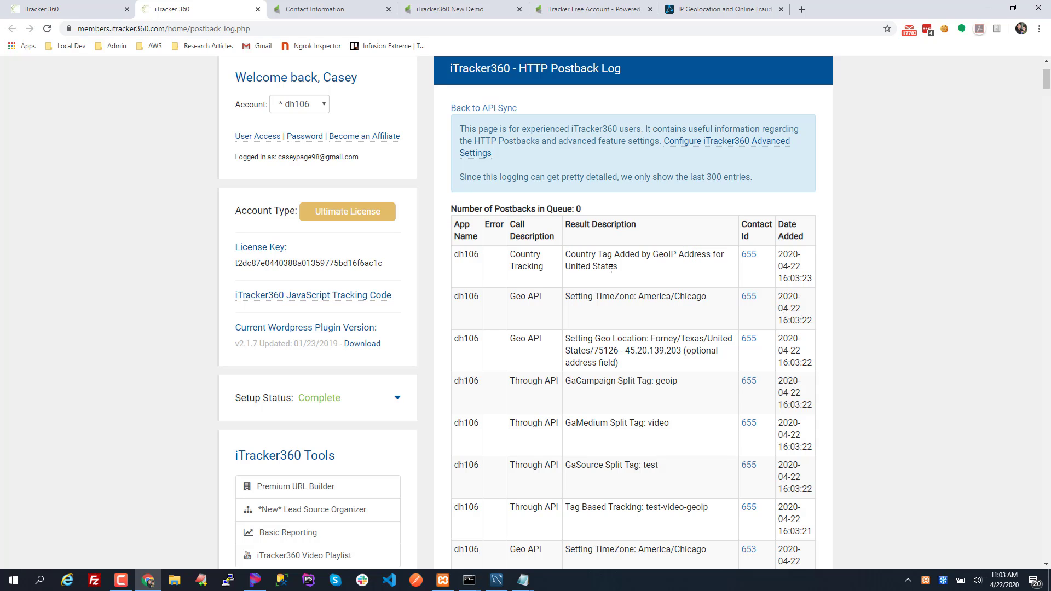
left_click_drag(618, 268, 565, 268)
left_click(678, 282)
left_click_drag(628, 367, 567, 338)
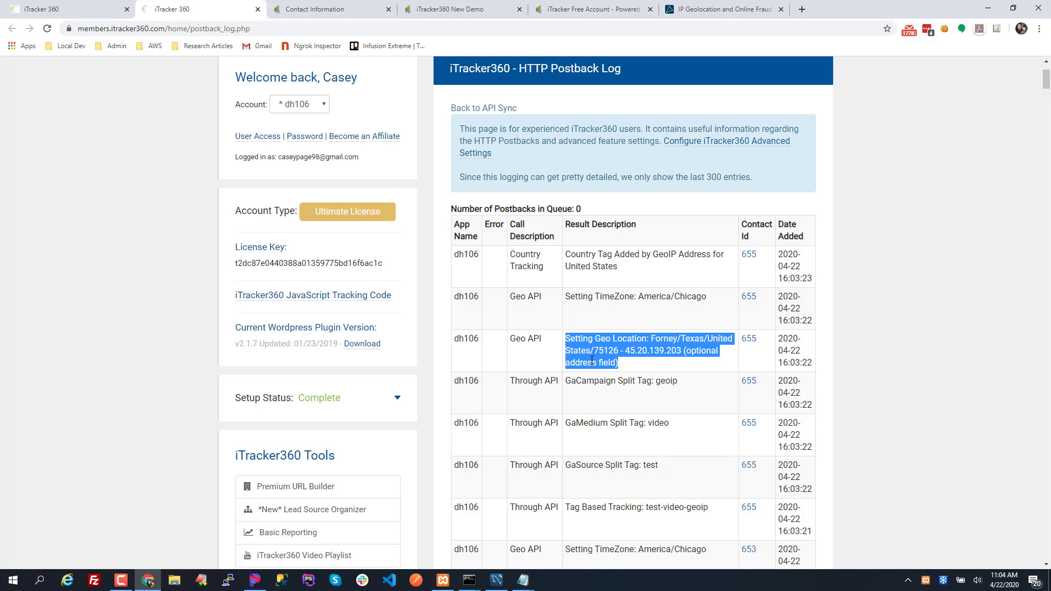
left_click_drag(564, 308, 684, 316)
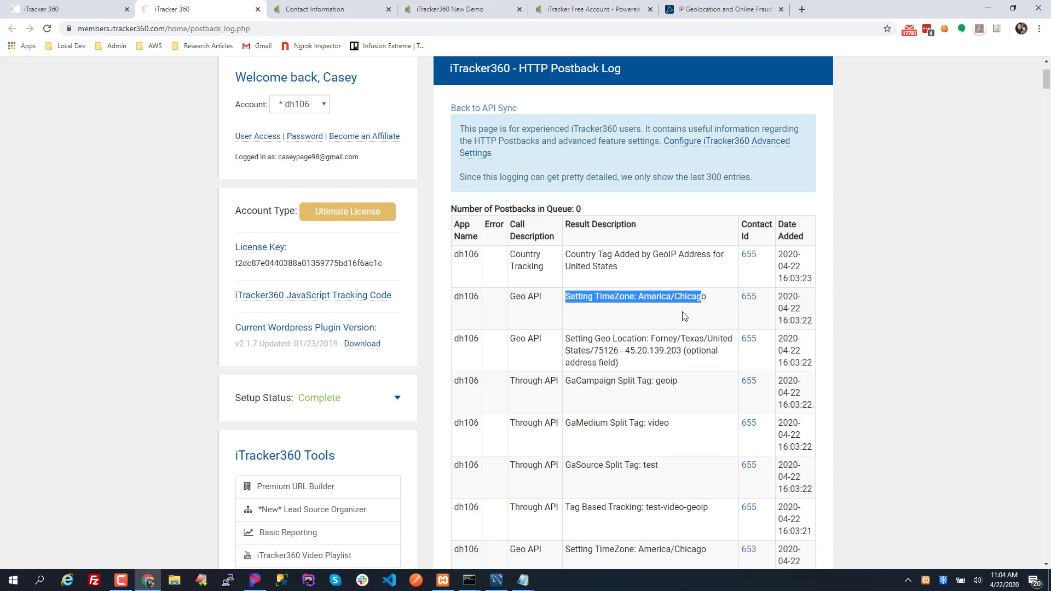
left_click(632, 314)
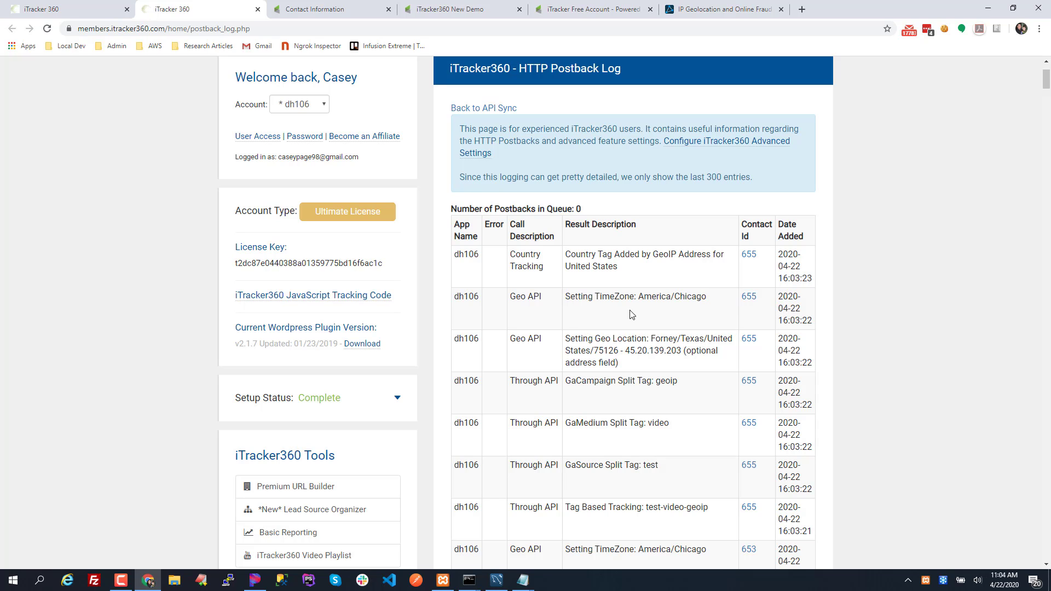
Return to the test contact in Infusionsoft, refresh its record and check the time zone and tags in the general information
left_click(304, 10)
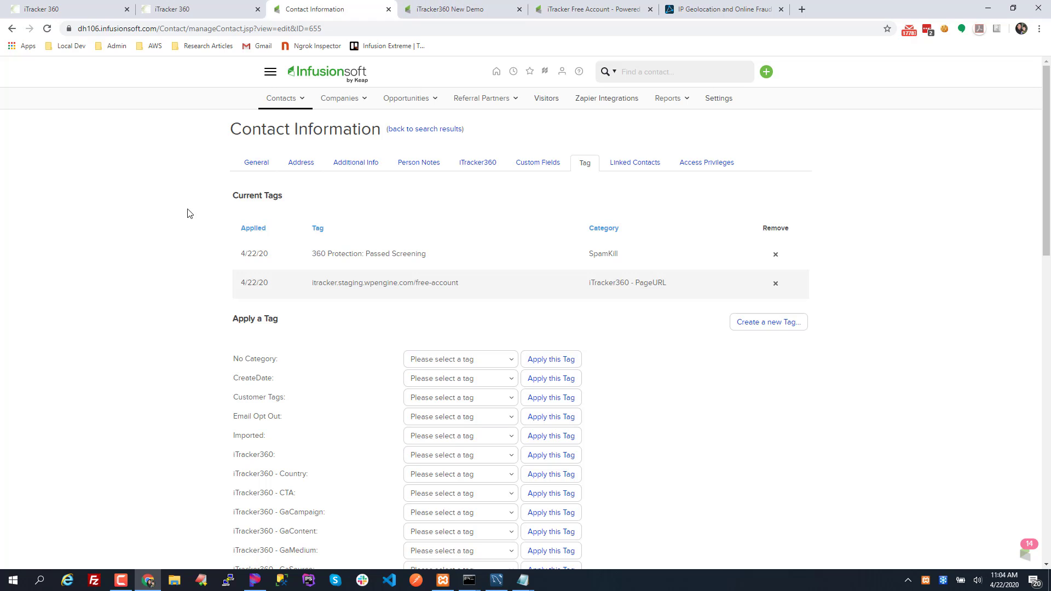
left_click(256, 163)
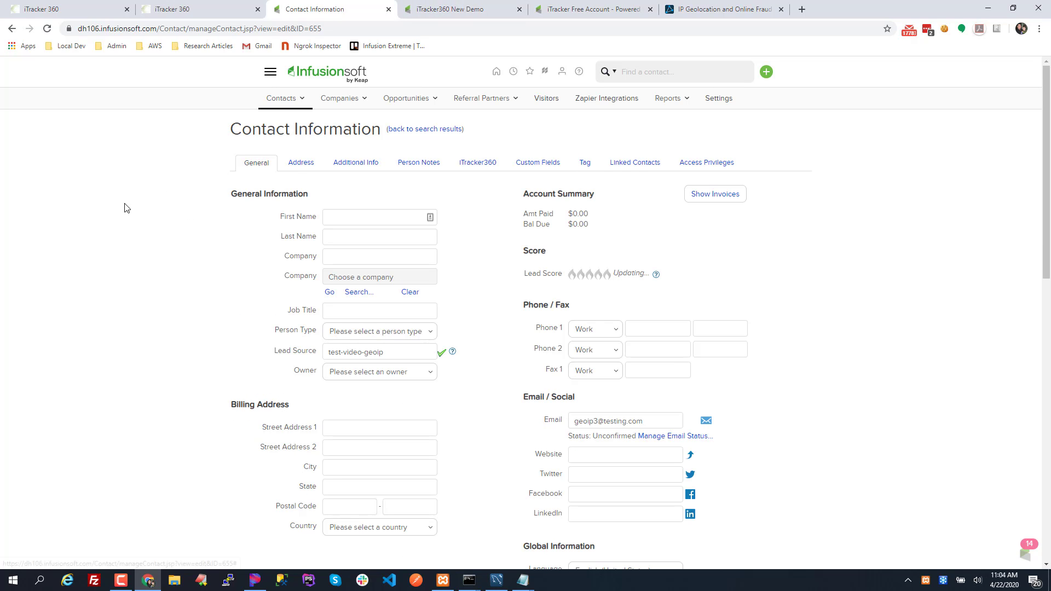
key("F5")
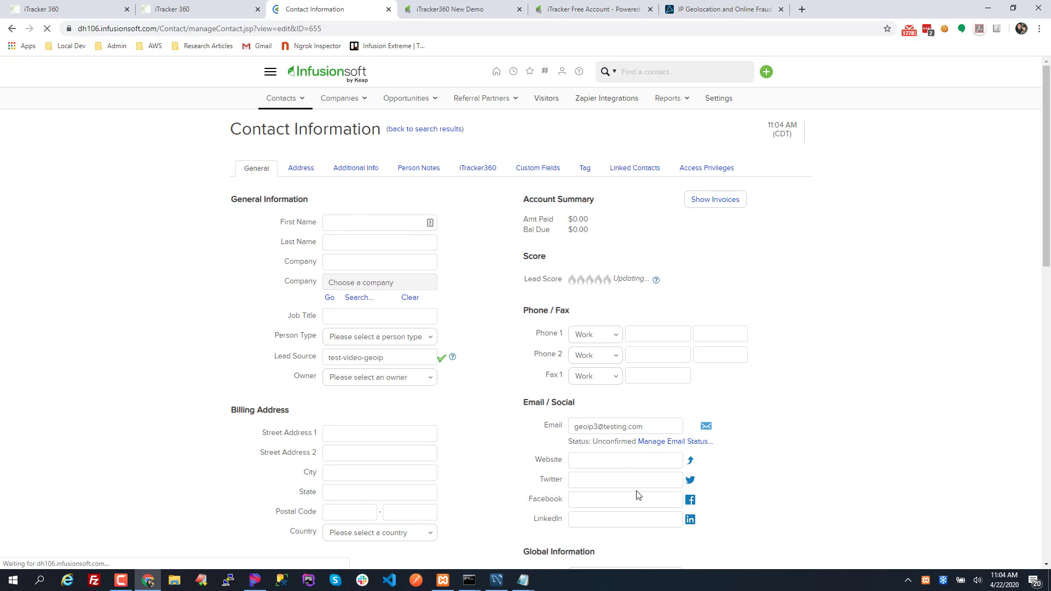
scroll(627, 476, "down", 3)
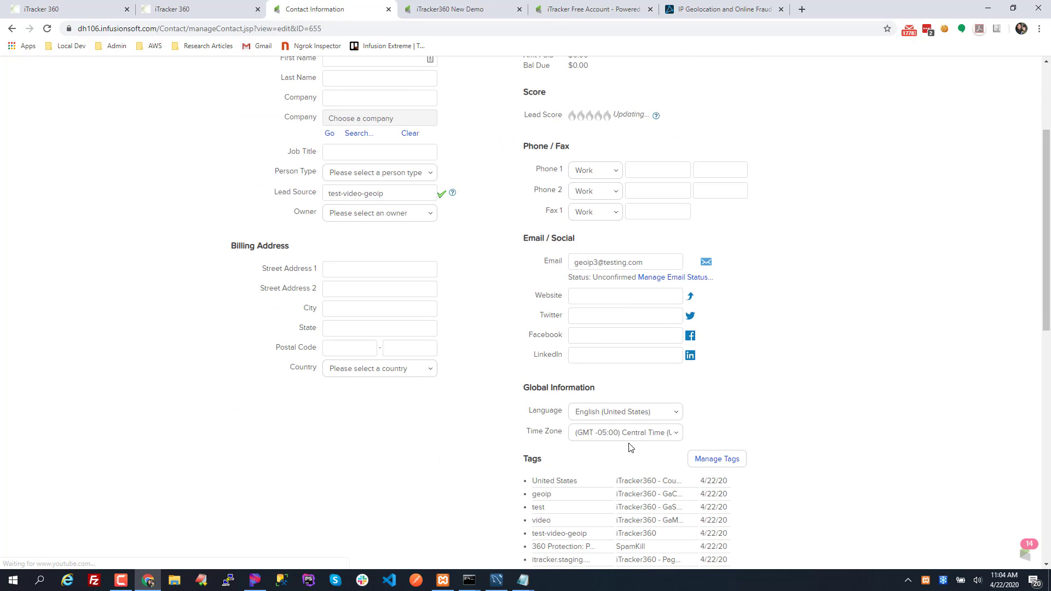
scroll(505, 460, "up", 3)
Check the city, state, postal code and country in the contact's optional address
left_click(300, 168)
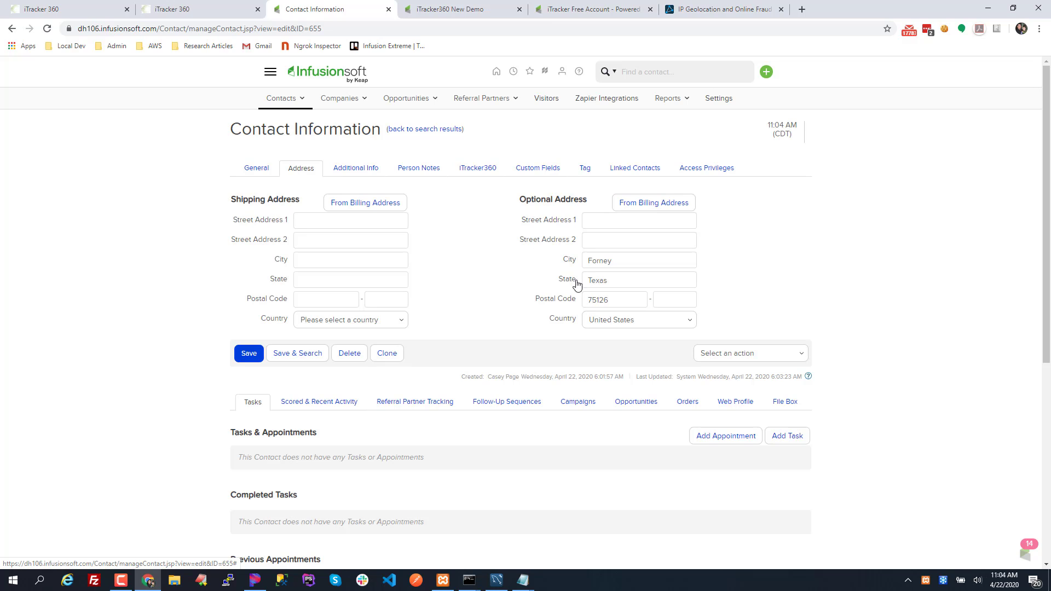
left_click_drag(549, 261, 703, 320)
left_click(801, 294)
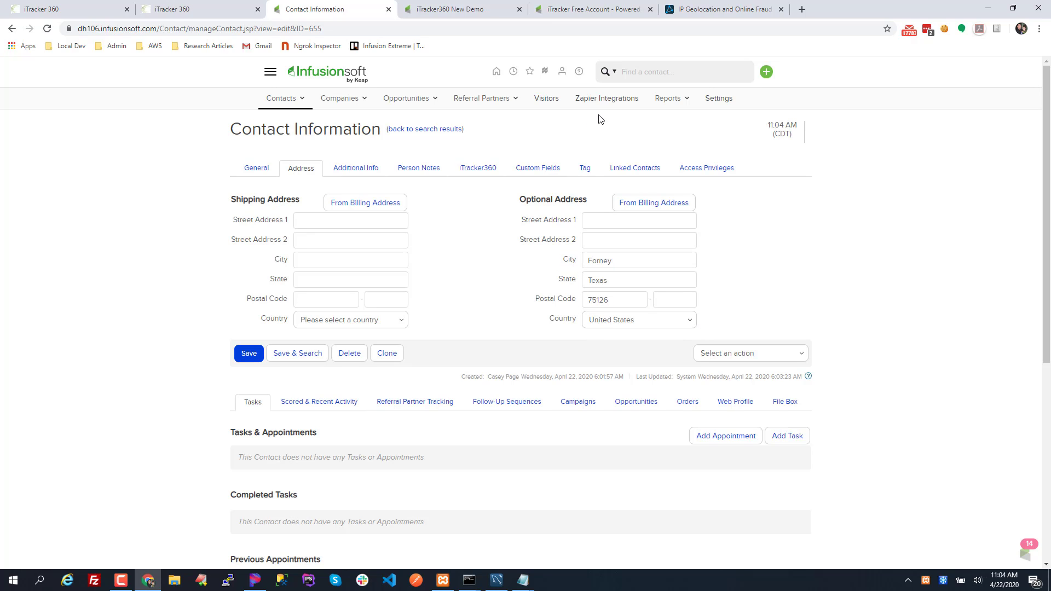
Review the contact's current tags, highlighting the test-video-geoip and United States tags, and return to the general information
left_click(585, 168)
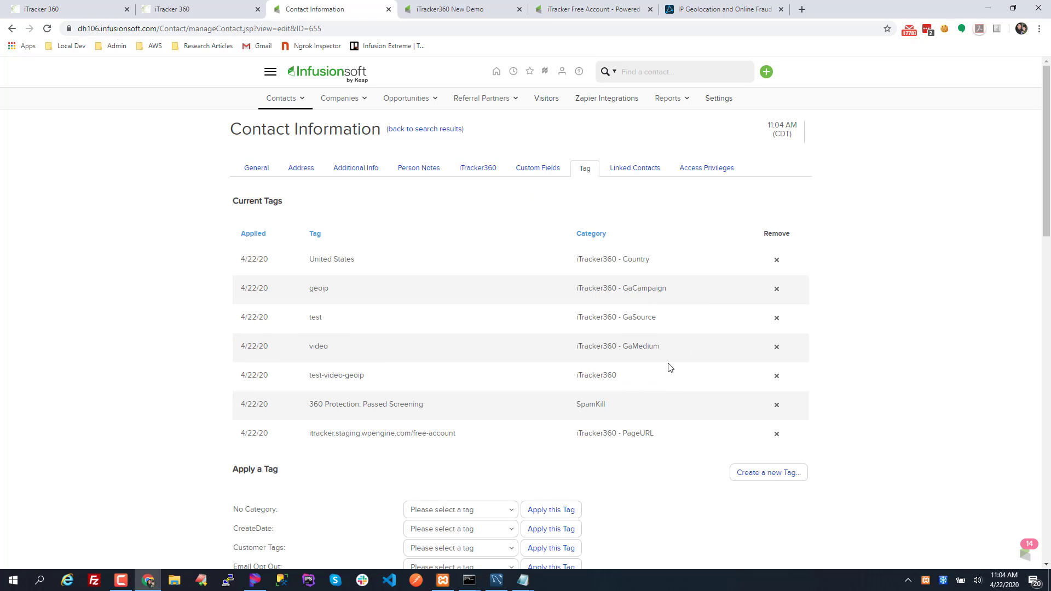
left_click_drag(669, 361, 398, 269)
left_click_drag(309, 378, 420, 377)
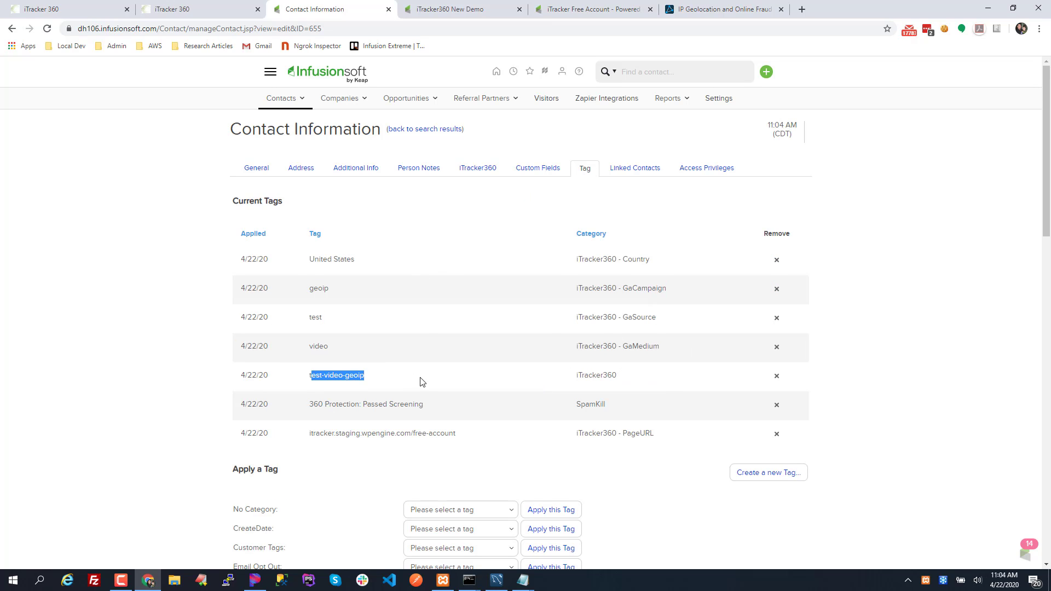
left_click(423, 372)
mouse_move(307, 263)
left_mouse_down()
mouse_move(376, 265)
mouse_move(294, 258)
left_mouse_up()
left_click(373, 263)
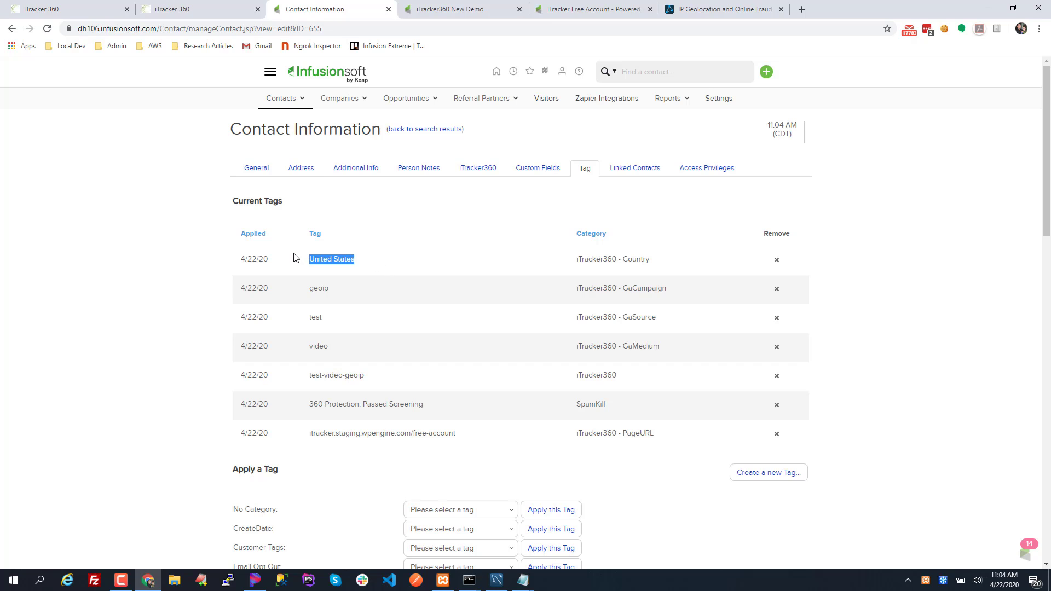
left_click(418, 283)
left_click(256, 169)
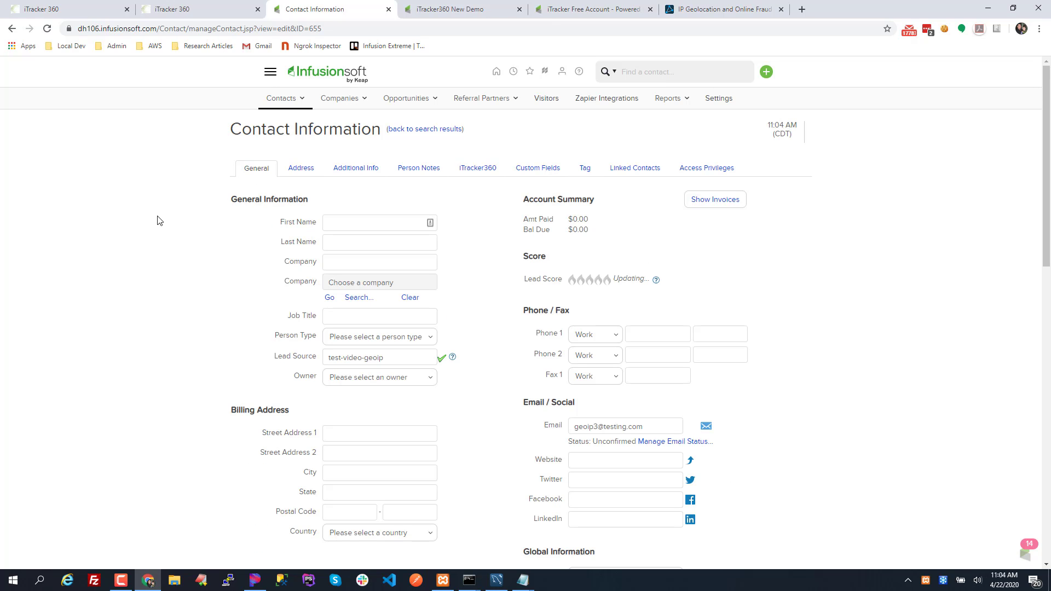
Switch to the iTracker360 postback log, highlight the account type and go back to the API Sync page
left_click(177, 13)
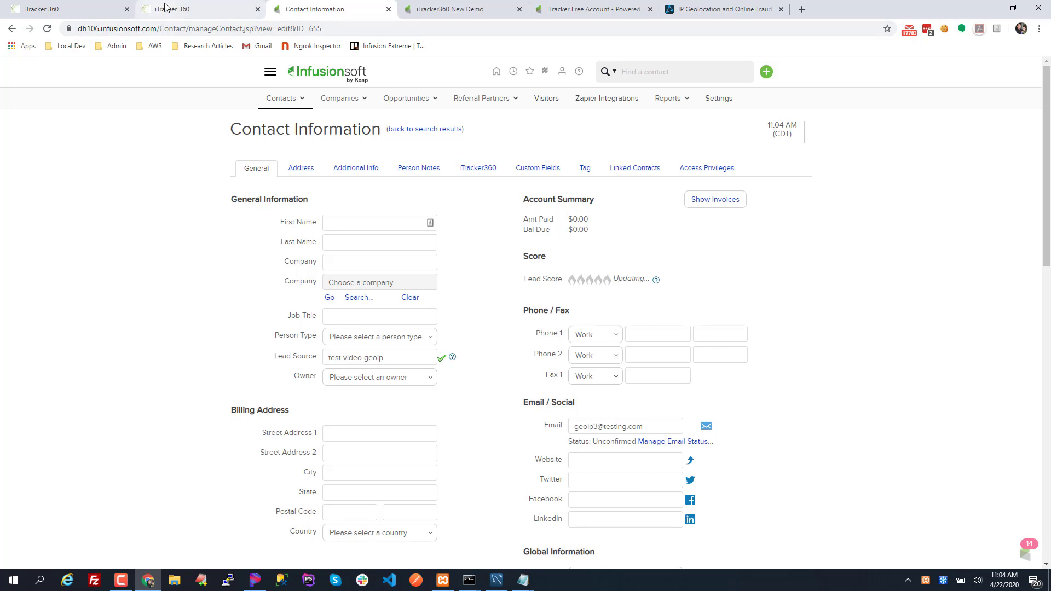
left_click_drag(377, 214, 380, 216)
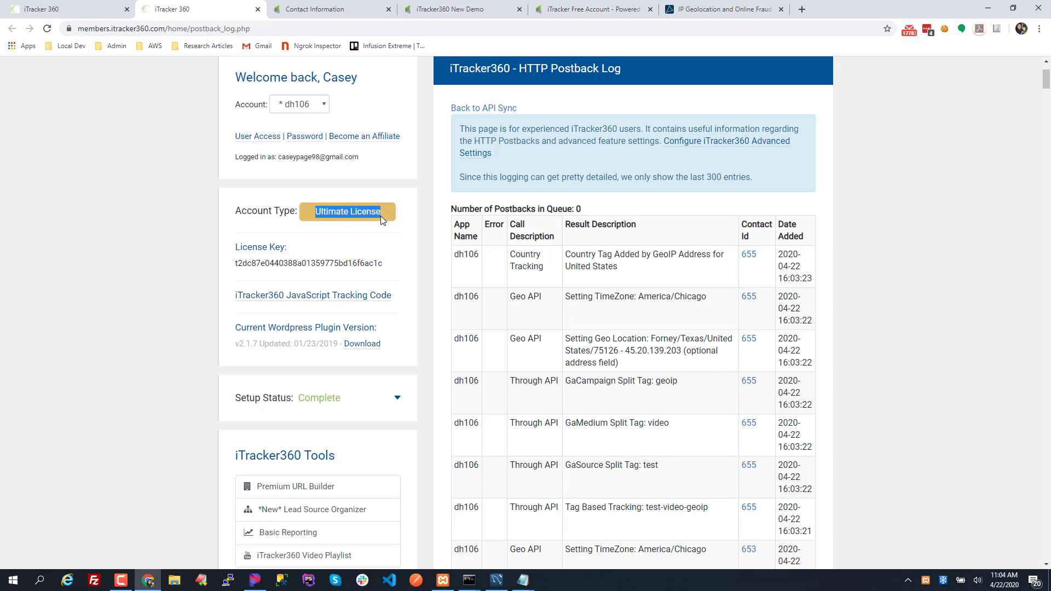
left_click(380, 216)
scroll(382, 218, "up", 2)
left_click(467, 219)
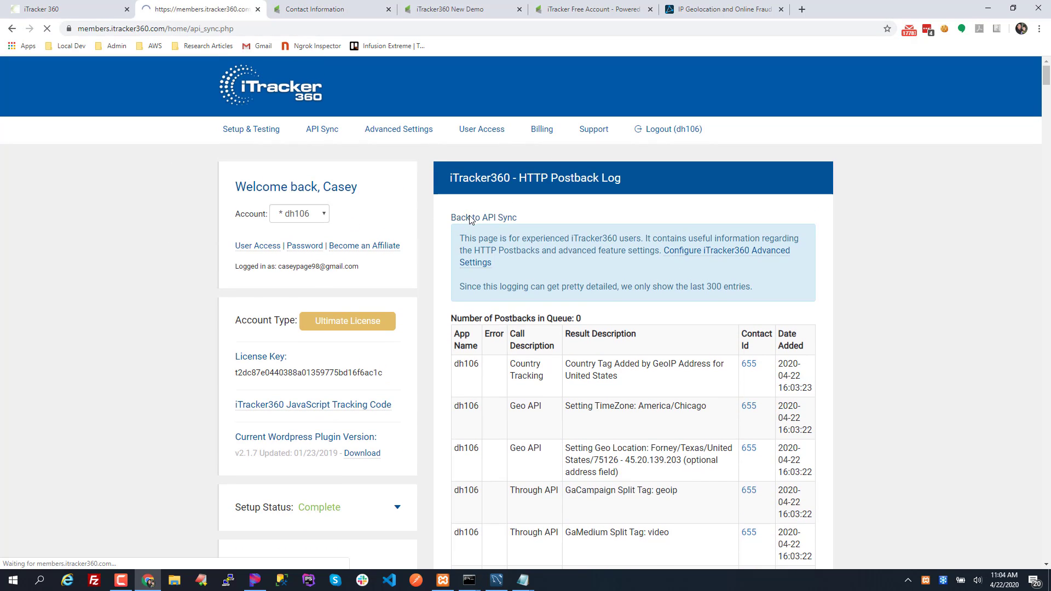
Highlight the HTTP Postback URL for advanced features on the API Sync page
scroll(554, 342, "down", 1)
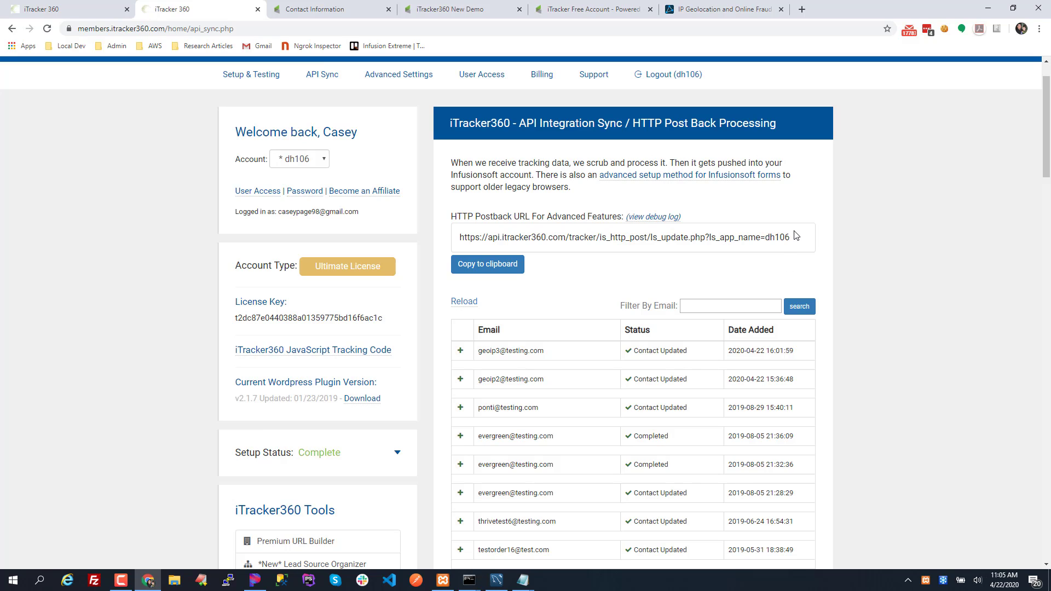
left_click_drag(795, 237, 452, 238)
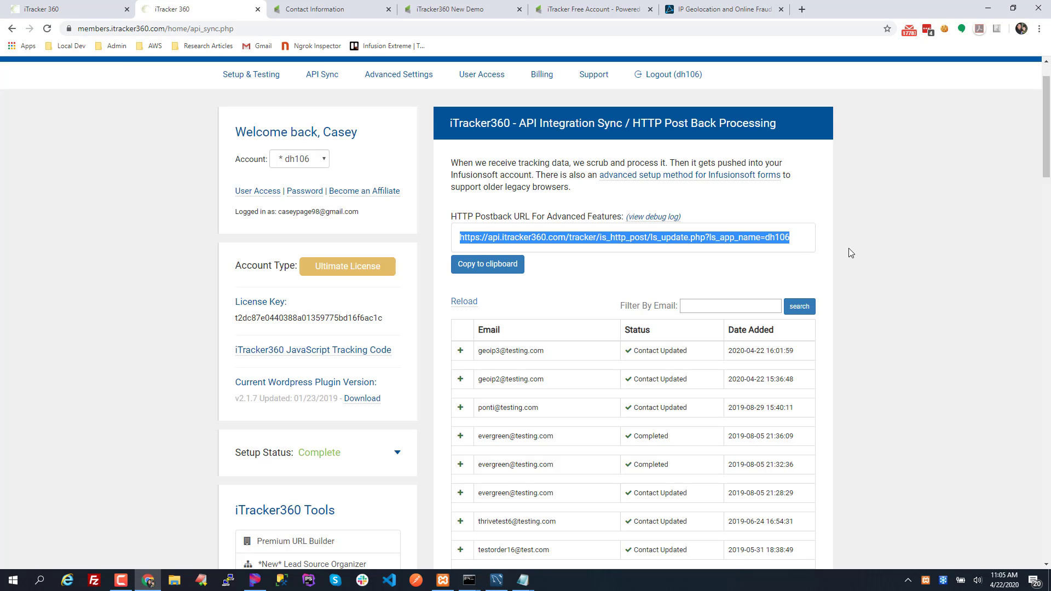
left_click(879, 245)
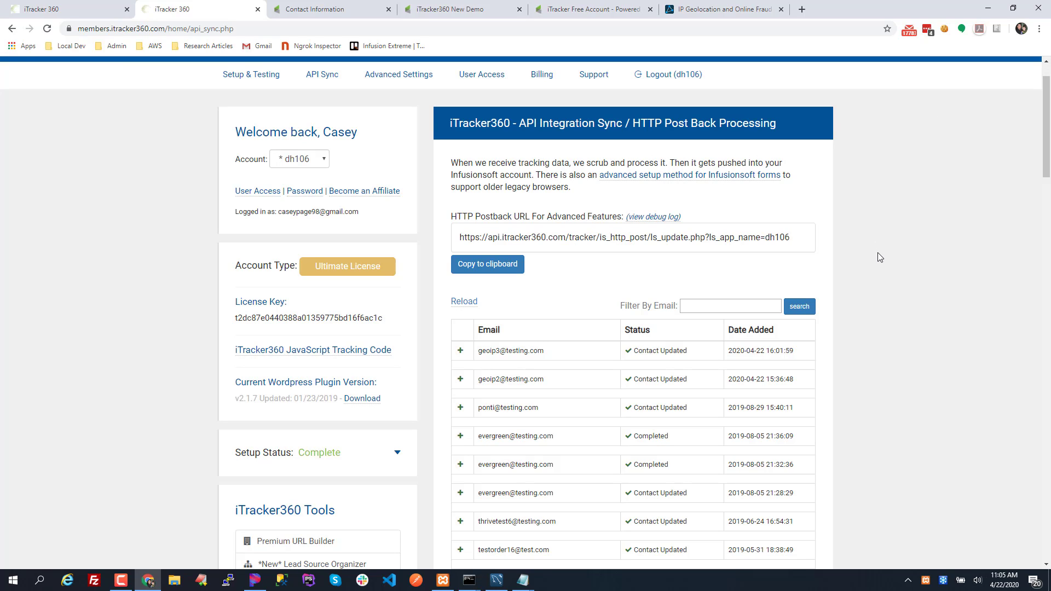
scroll(185, 174, "up", 1)
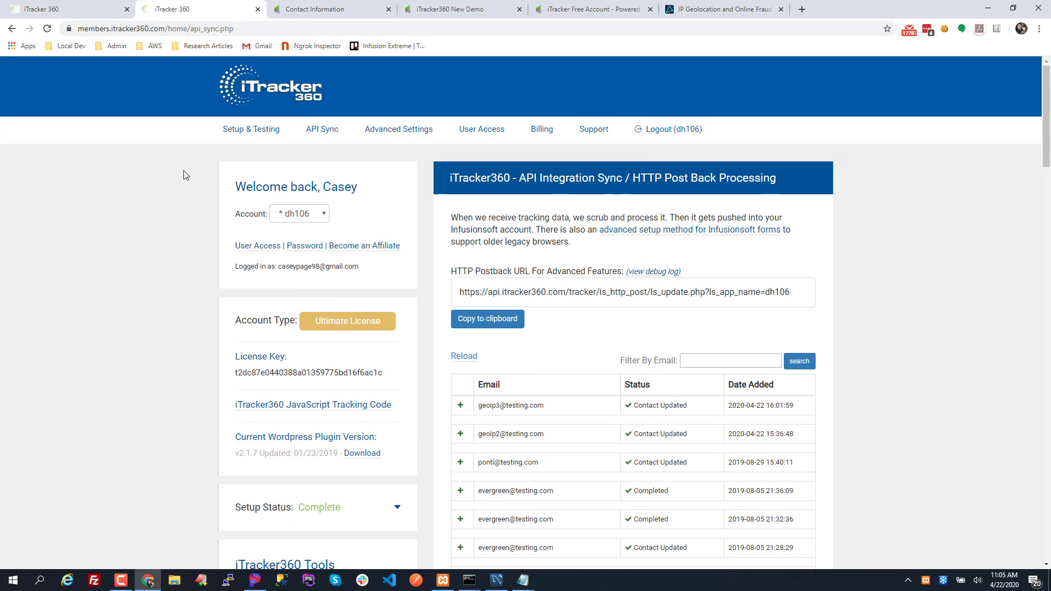